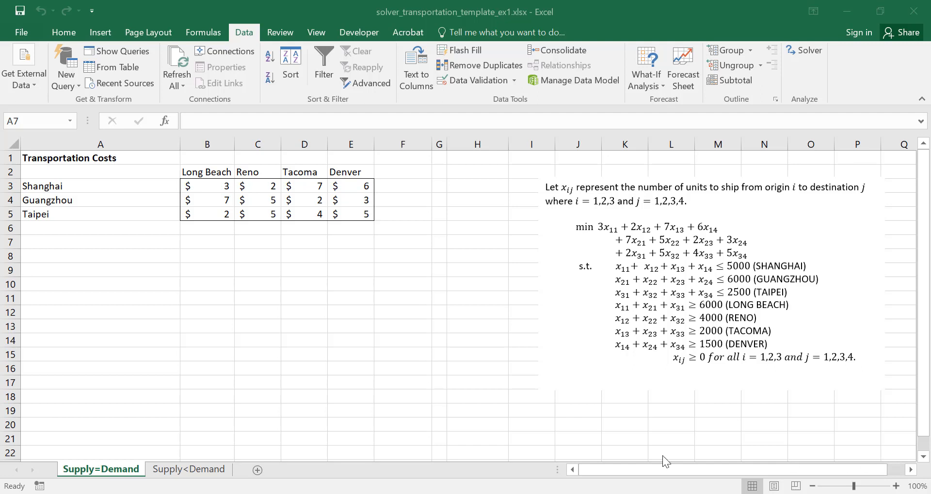
# Enter the heading "Decision Variables and Constraints" in cell A7
pyautogui.click(132, 243)
pyautogui.write('De')
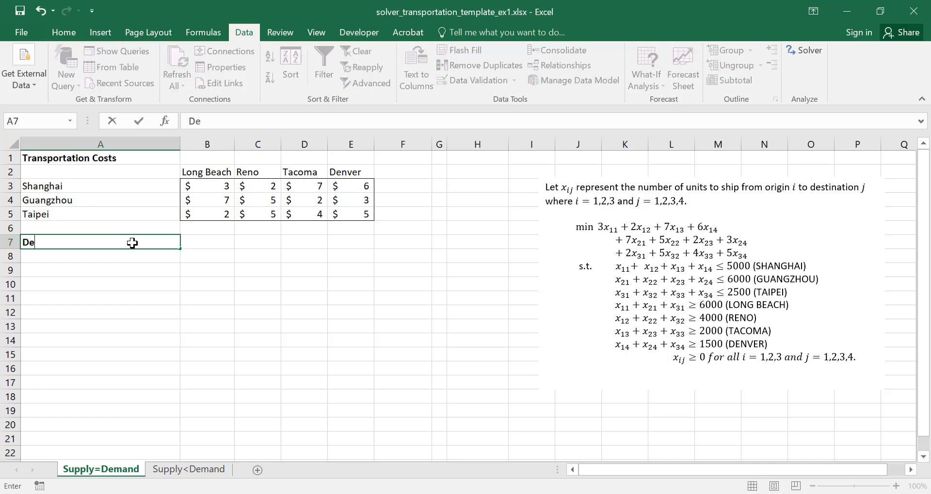
pyautogui.write('cision Variables ad')
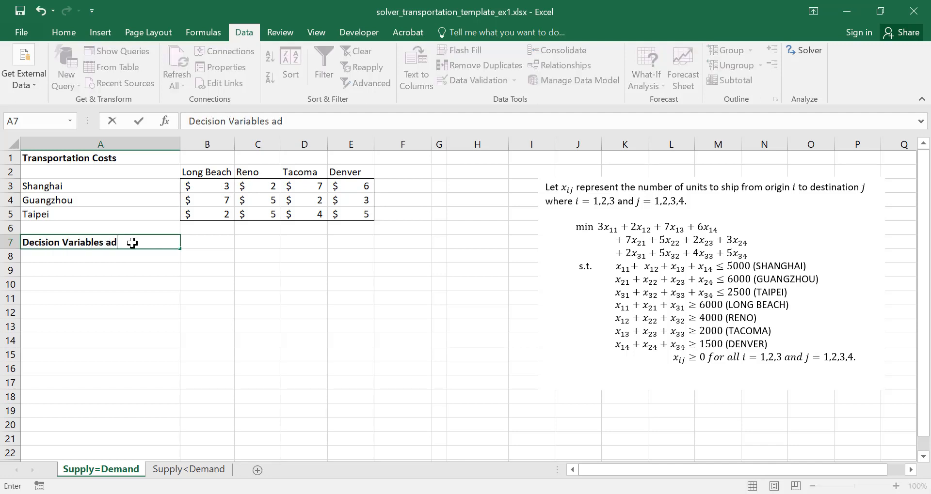
pyautogui.press('BackSpace')
pyautogui.write('nd Constraints')
pyautogui.press('Return')
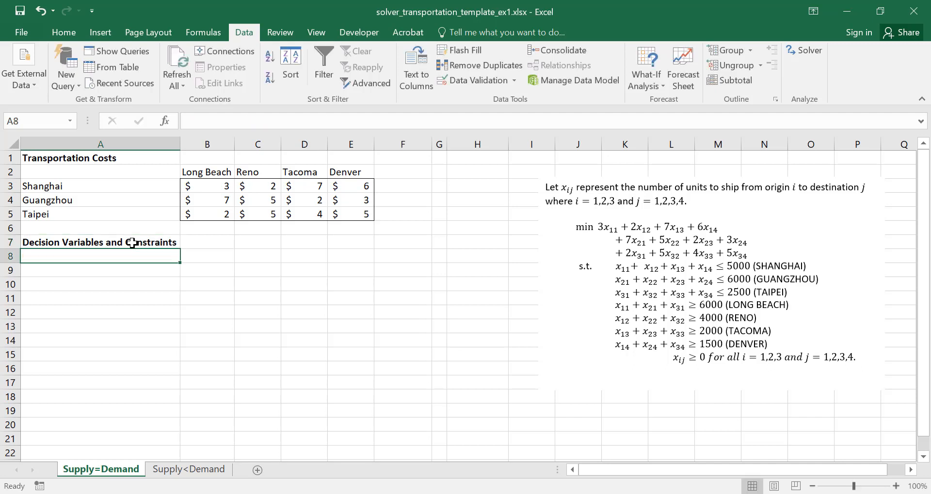
# Copy the destination headings from B2:E2 into row 7, starting at B7
pyautogui.press('Up')
pyautogui.press('Up')
pyautogui.press('Up')
pyautogui.press('Up')
pyautogui.press('Up')
pyautogui.press('Up')
pyautogui.press('Right')
pyautogui.hotkey('shift', 'Right')
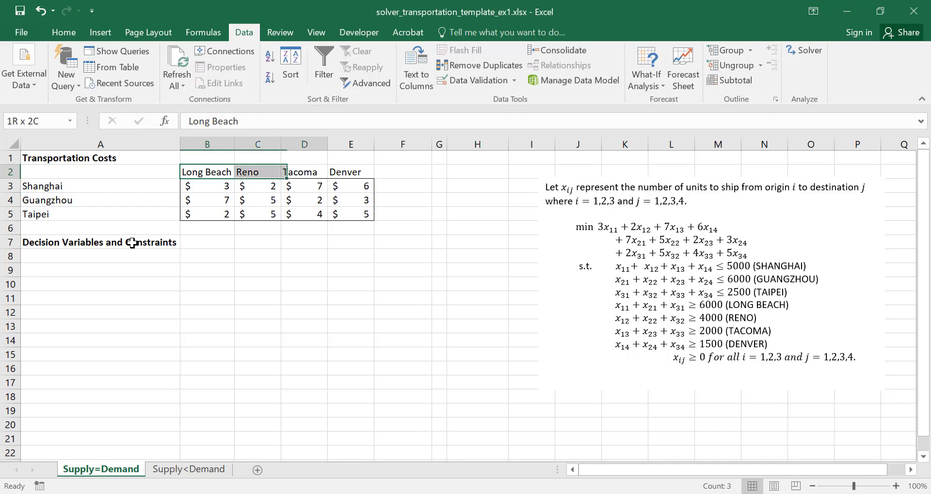
pyautogui.hotkey('shift', 'Right')
pyautogui.hotkey('shift', 'Right')
pyautogui.hotkey('ctrl', 'c')
pyautogui.press('Down')
pyautogui.press('Down')
pyautogui.press('Down')
pyautogui.press('Down')
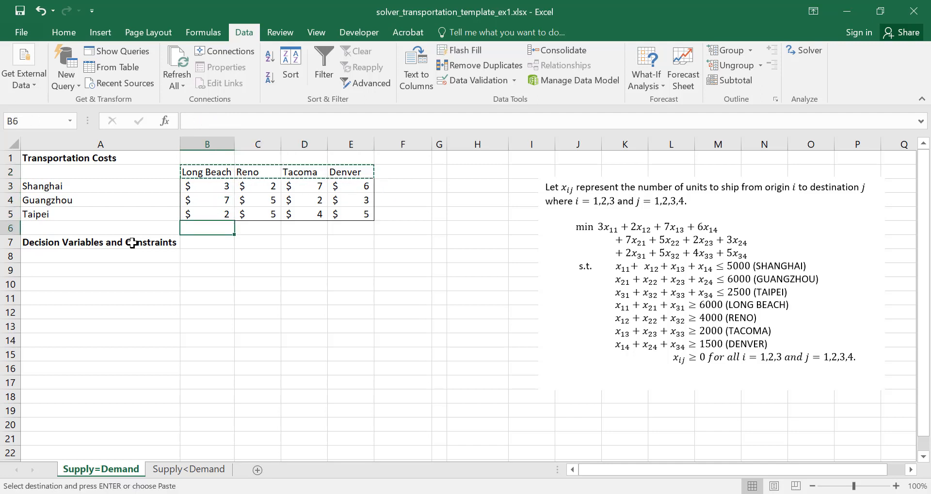
pyautogui.press('Down')
pyautogui.hotkey('ctrl', 'v')
# Copy the origin names Shanghai, Guangzhou and Taipei from A3:A5 into A8:A10
pyautogui.press('Left')
pyautogui.press('Up')
pyautogui.press('Up')
pyautogui.press('Up')
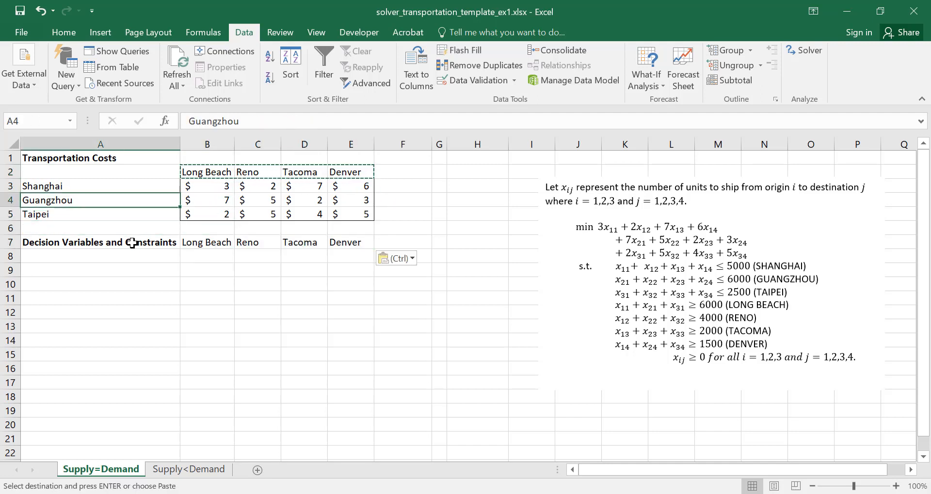
pyautogui.press('Up')
pyautogui.hotkey('shift', 'Down')
pyautogui.hotkey('shift', 'Down')
pyautogui.hotkey('ctrl', 'c')
pyautogui.press('Down')
pyautogui.press('Down')
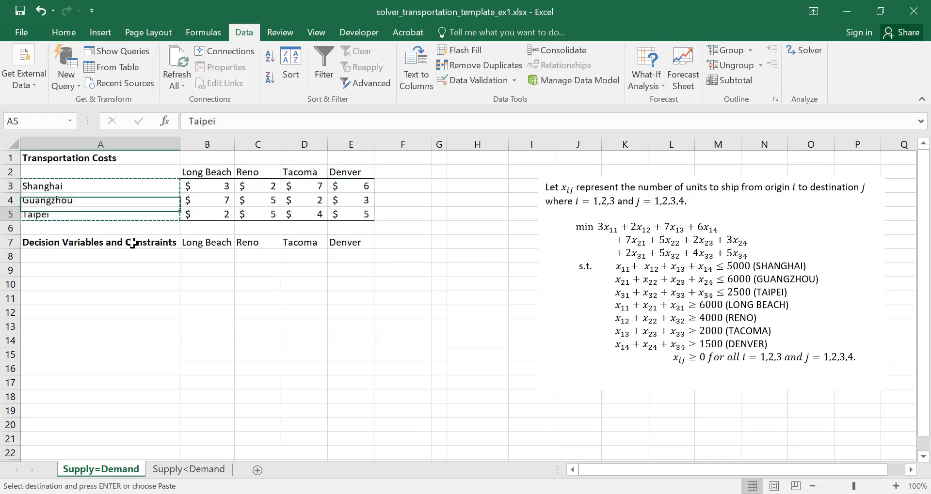
pyautogui.press('Down')
pyautogui.press('Down')
pyautogui.press('Down')
pyautogui.hotkey('ctrl', 'v')
# Fill the decision variable cells B8:E10 with yellow
pyautogui.press('Right')
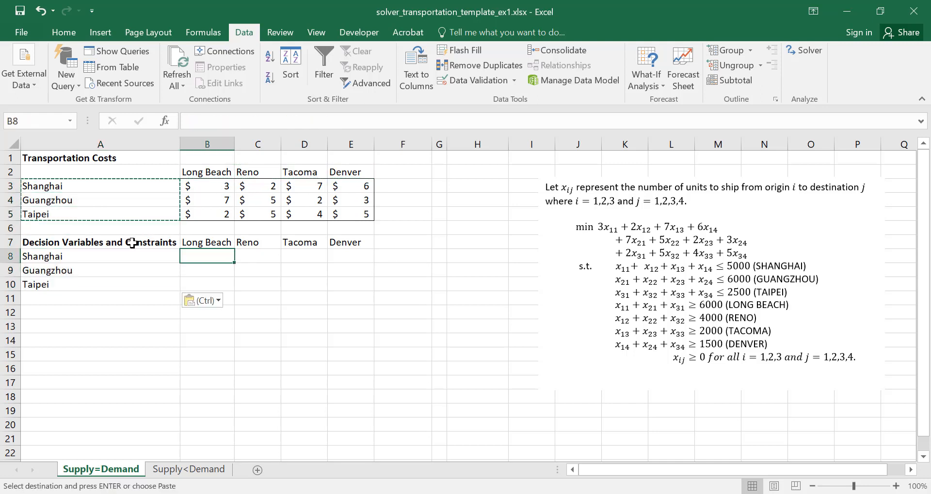
pyautogui.hotkey('shift', 'Right')
pyautogui.hotkey('shift', 'Right')
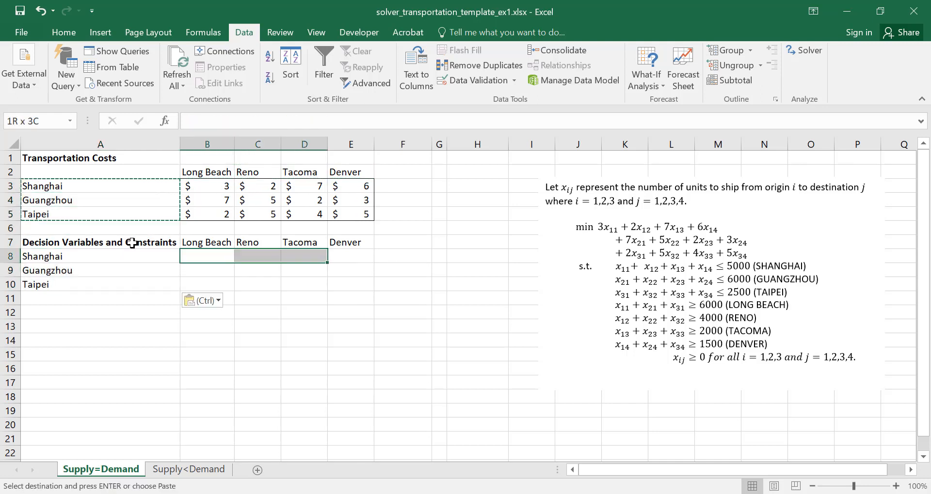
pyautogui.hotkey('shift', 'Right')
pyautogui.hotkey('shift', 'Down')
pyautogui.hotkey('shift', 'Down')
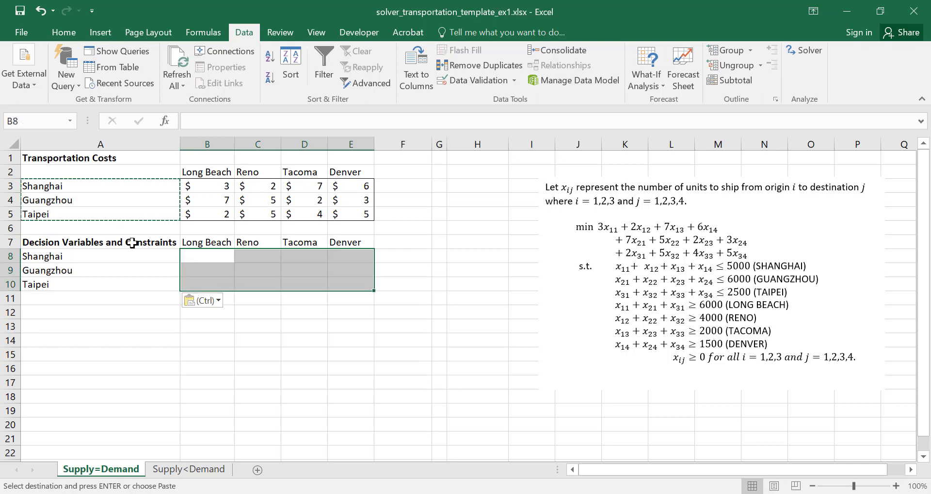
pyautogui.click(66, 32)
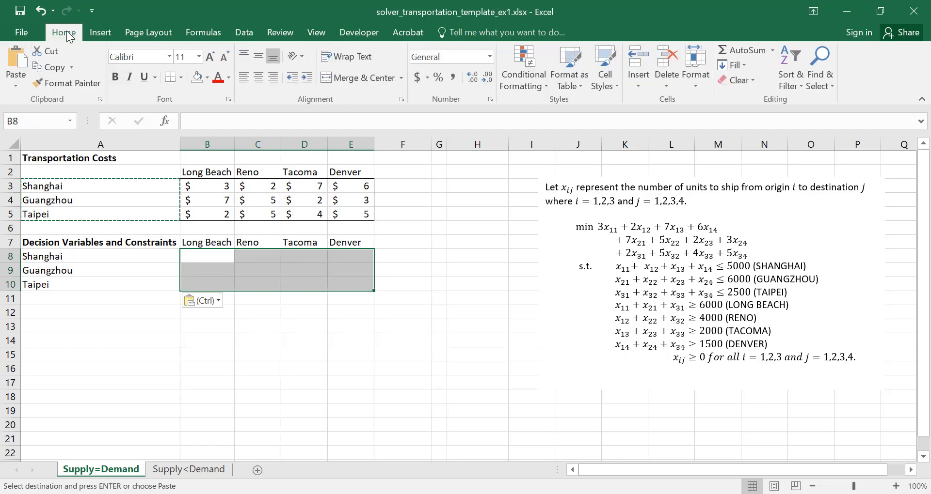
pyautogui.click(208, 78)
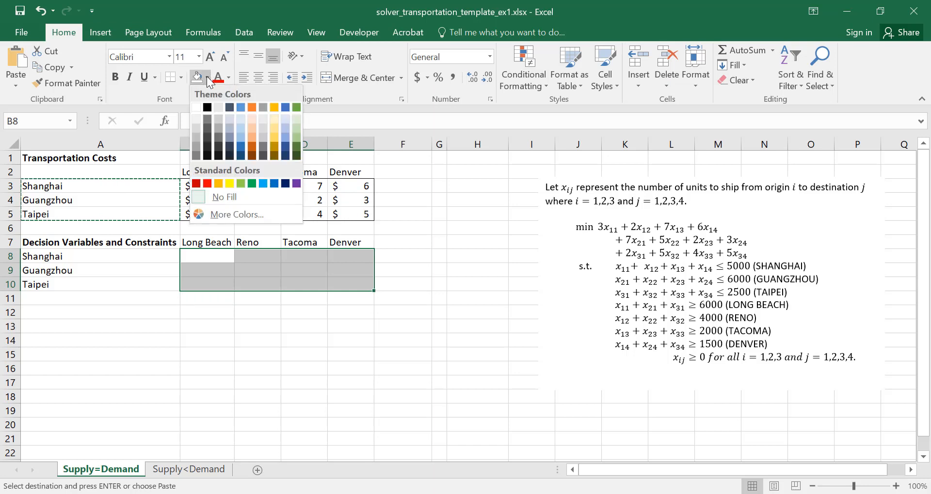
pyautogui.click(232, 183)
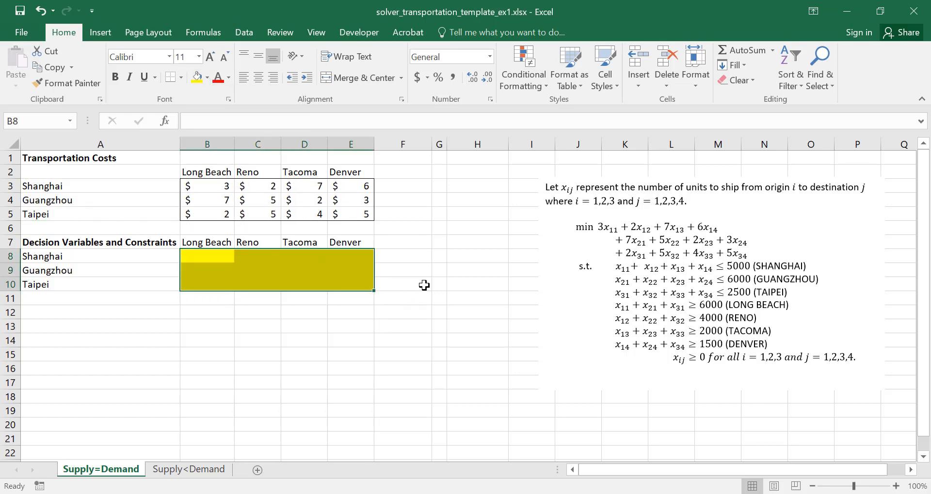
# Enter the column headings "TVs shipped" in F7 and "TVs available" in H7
pyautogui.click(421, 242)
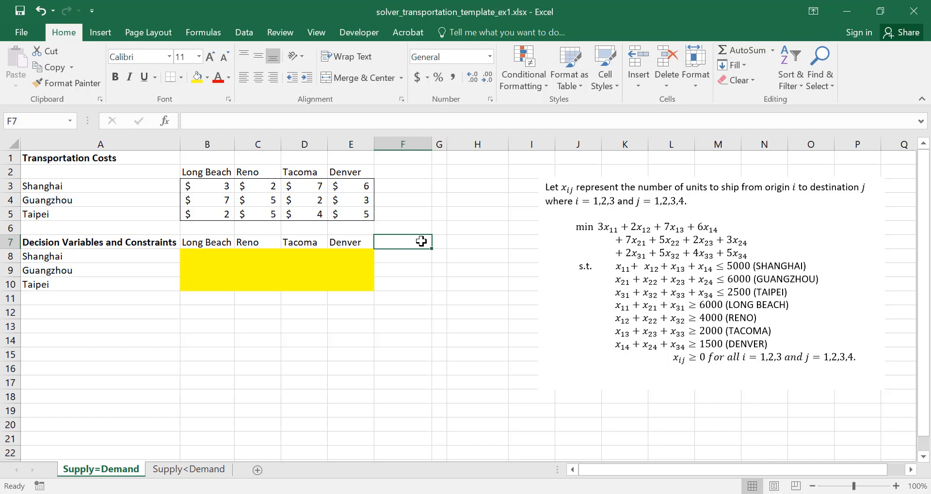
pyautogui.write('TVs sh')
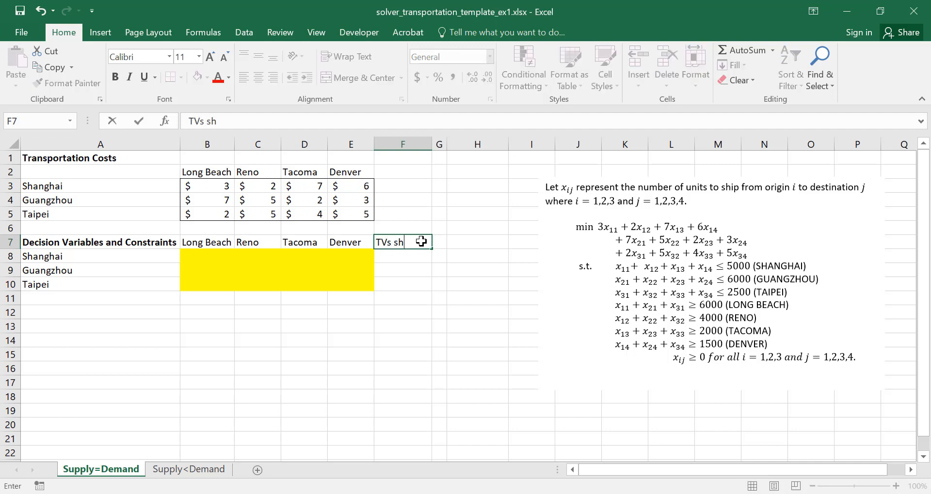
pyautogui.write('ipped')
pyautogui.press('Return')
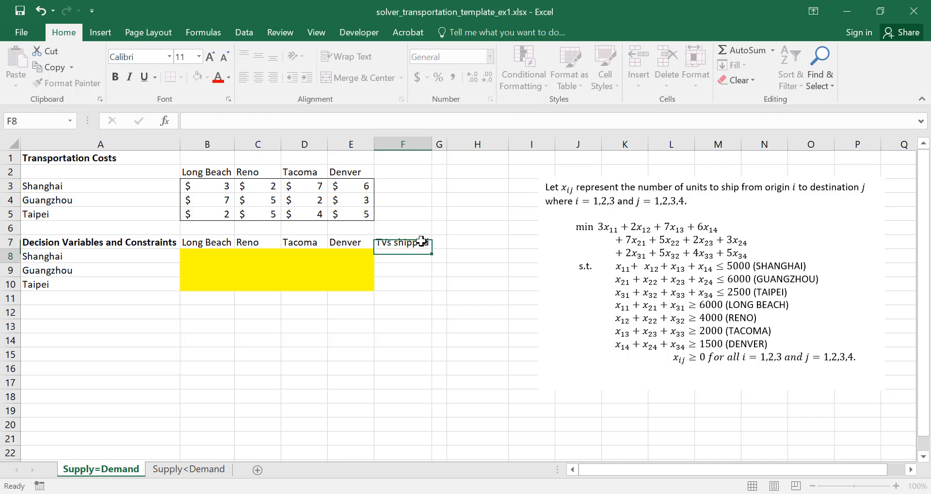
pyautogui.press('Up')
pyautogui.press('Right')
pyautogui.press('Right')
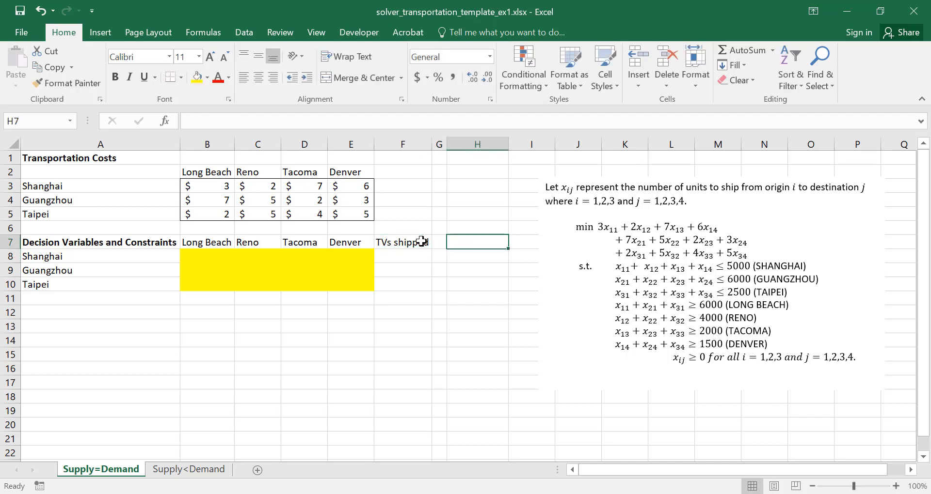
pyautogui.write('TVs ')
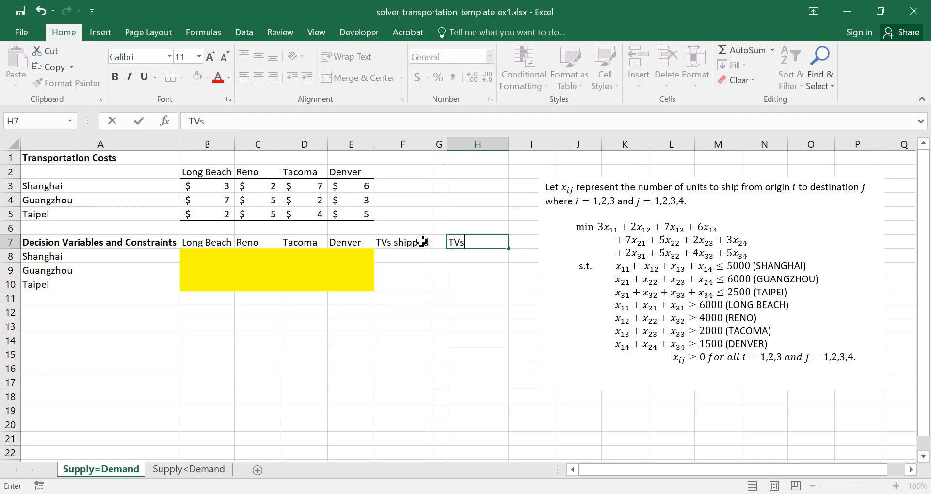
pyautogui.write('available')
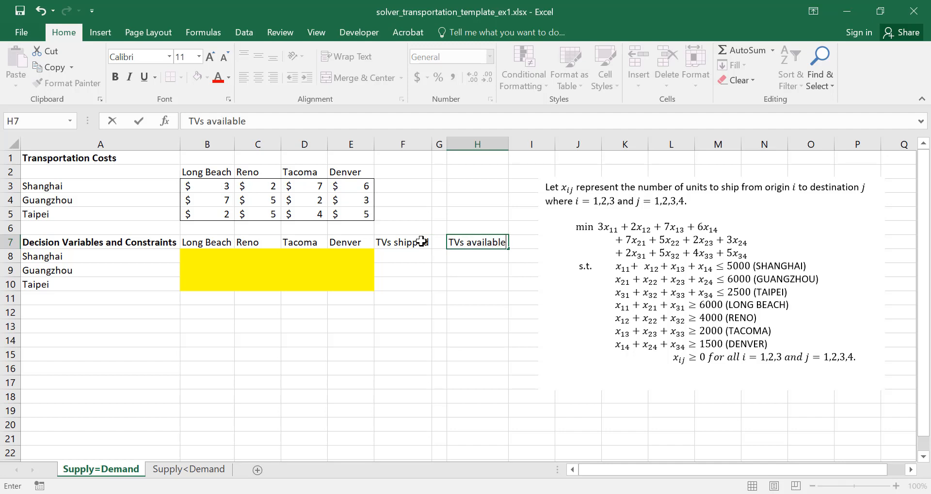
pyautogui.press('Return')
# Enter the constraint sign "<=" in cells G8, G9 and G10
pyautogui.press('Left')
pyautogui.write('<=')
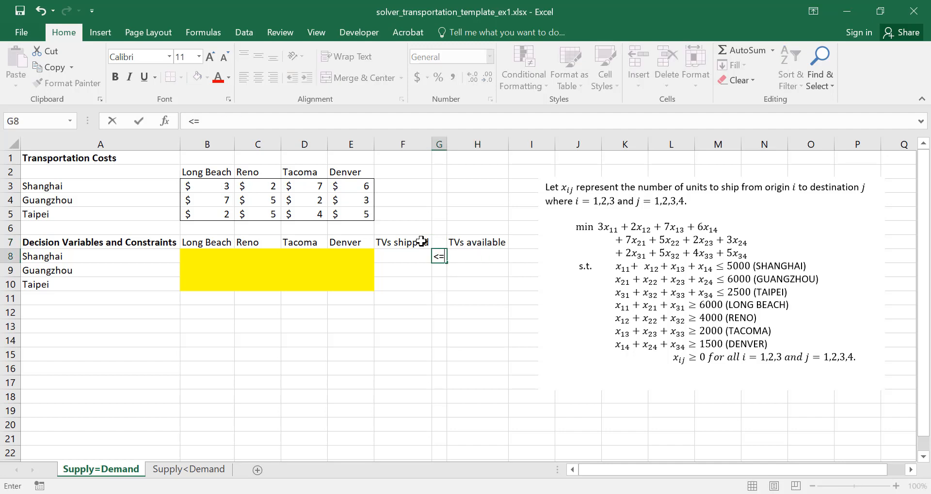
pyautogui.press('Return')
pyautogui.write('<=')
pyautogui.press('Return')
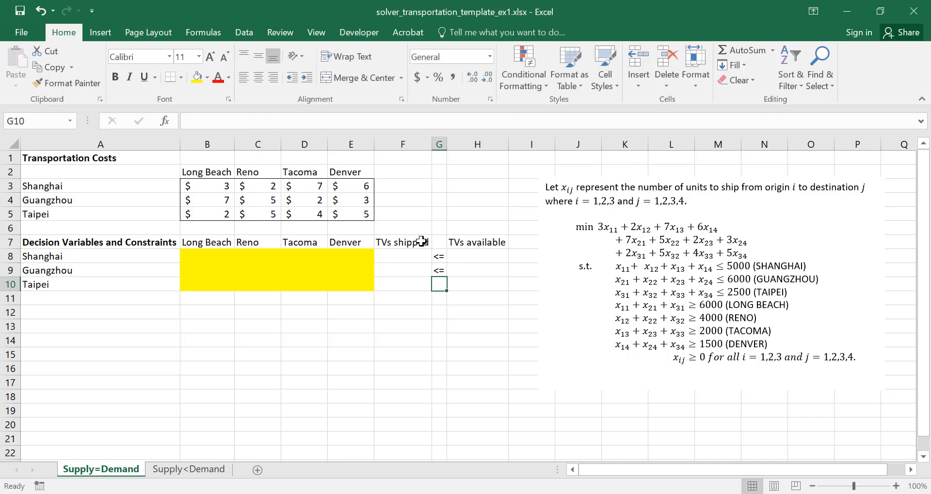
pyautogui.write('<=')
pyautogui.press('Return')
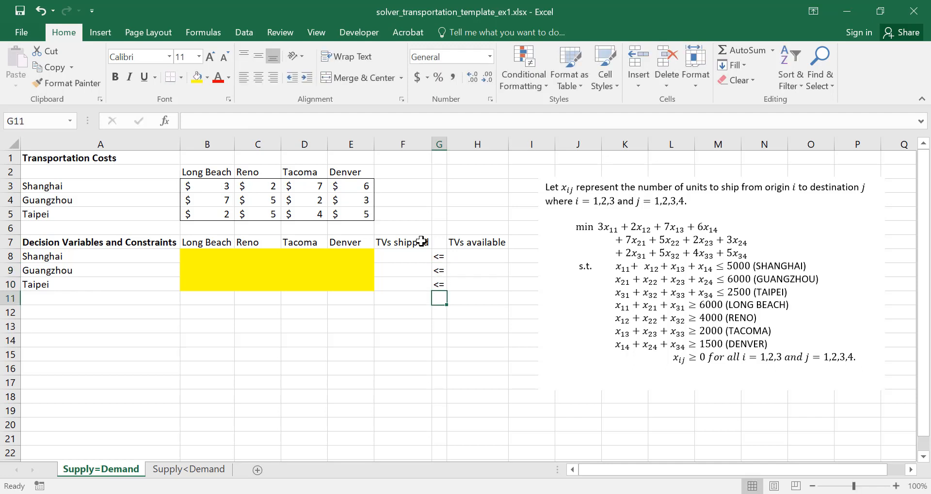
# Enter the available supply of 5000 for Shanghai, 6000 for Guangzhou and 2500 for Taipei in H8:H10
pyautogui.press('Up')
pyautogui.press('Up')
pyautogui.press('Up')
pyautogui.press('Right')
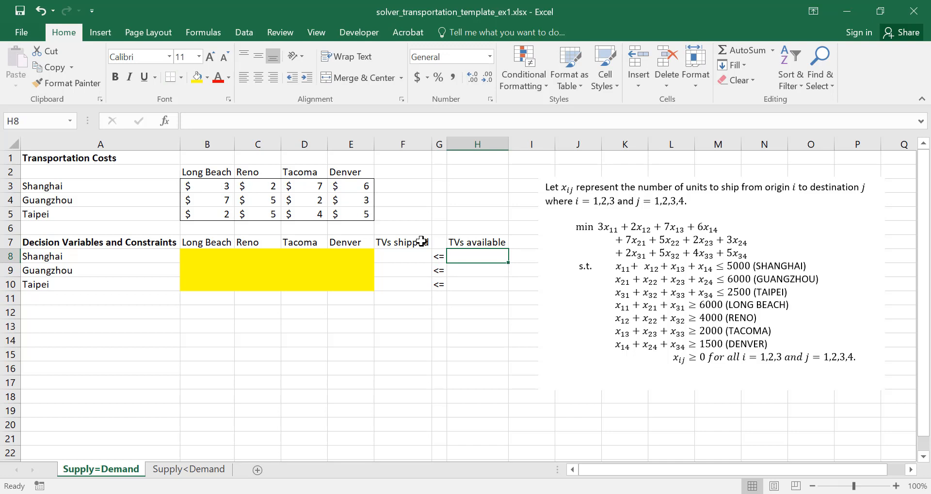
pyautogui.write('5000')
pyautogui.press('Return')
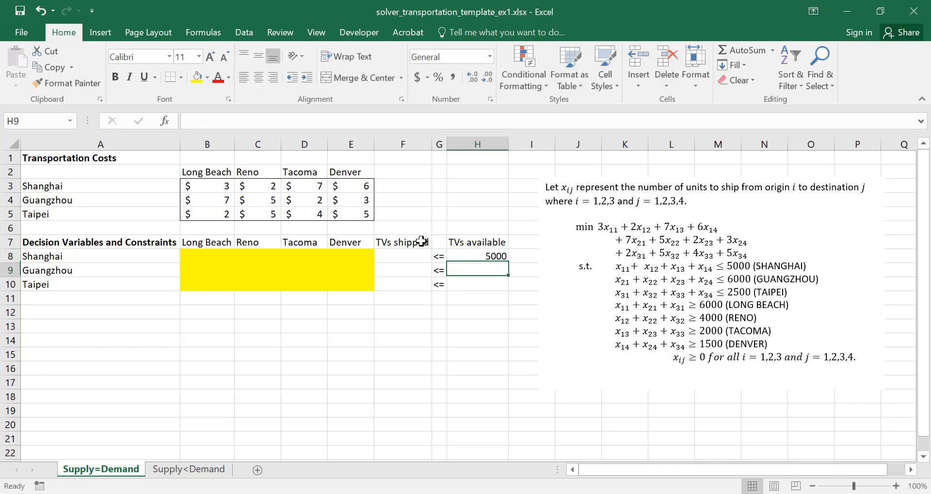
pyautogui.write('600')
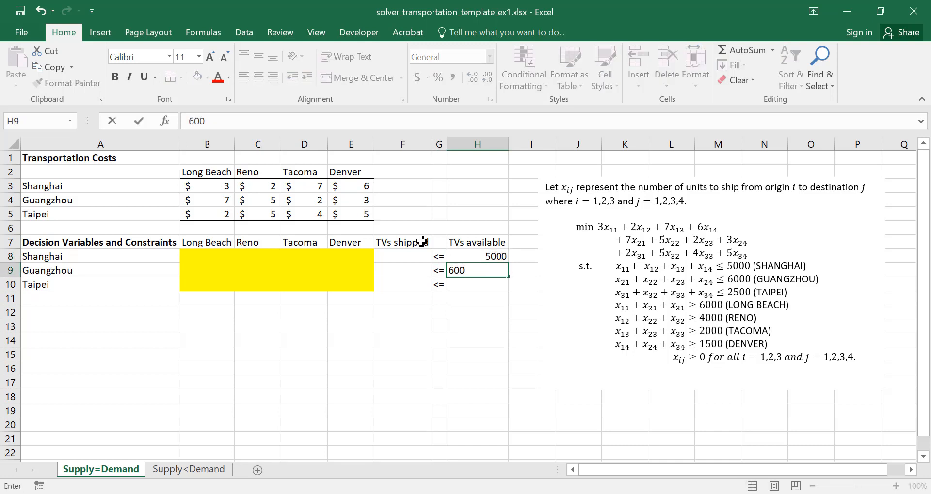
pyautogui.write('0')
pyautogui.press('Return')
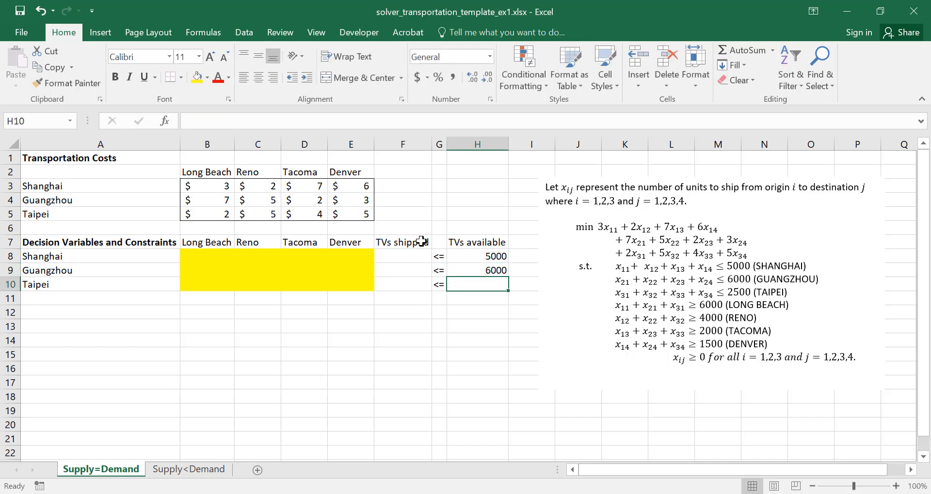
pyautogui.write('2500')
pyautogui.press('Return')
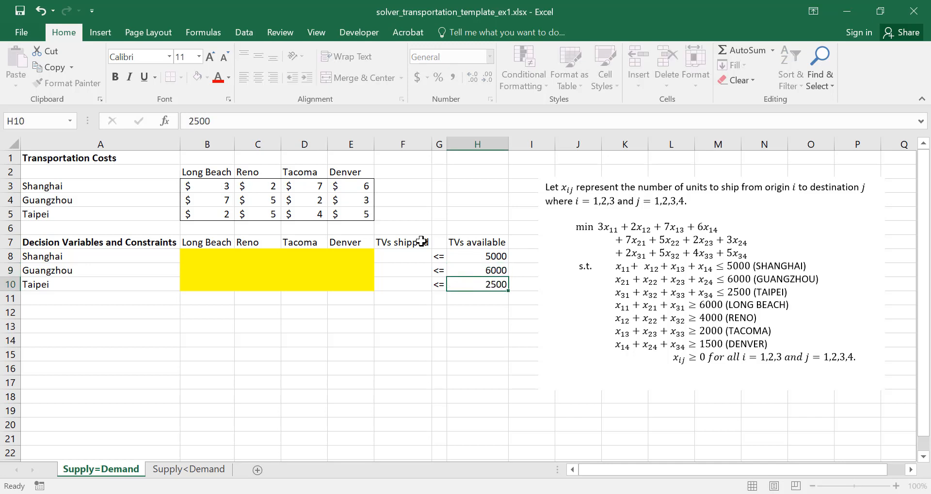
# Enter the formula =SUM(B8:E8) in F8 to total the TVs shipped from Shanghai
pyautogui.press('Up')
pyautogui.press('Left')
pyautogui.press('Left')
pyautogui.press('Left')
pyautogui.press('Up')
pyautogui.press('Up')
pyautogui.press('Right')
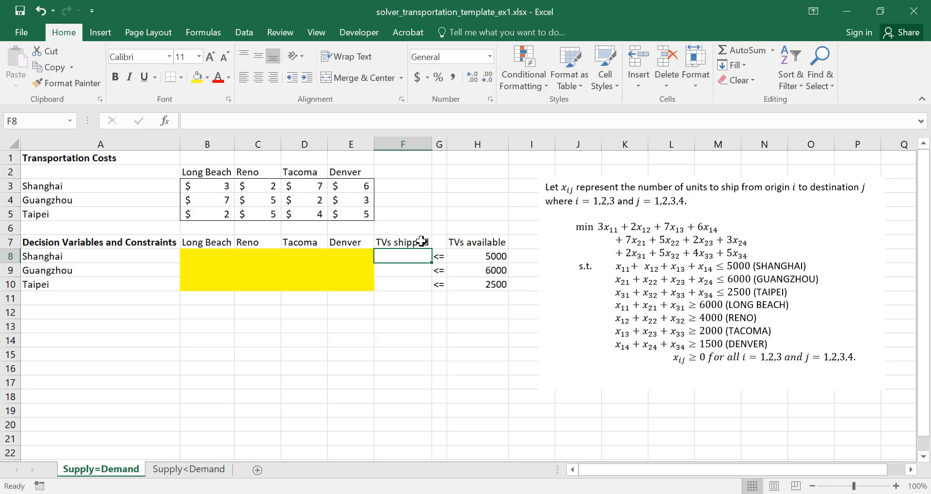
pyautogui.write('=SUM(')
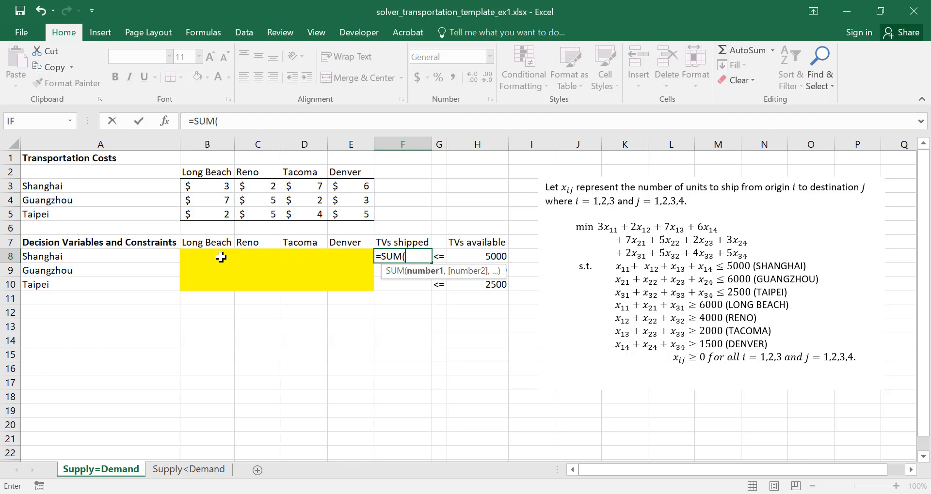
pyautogui.moveTo(218, 256); pyautogui.dragTo(350, 256)
pyautogui.write(')')
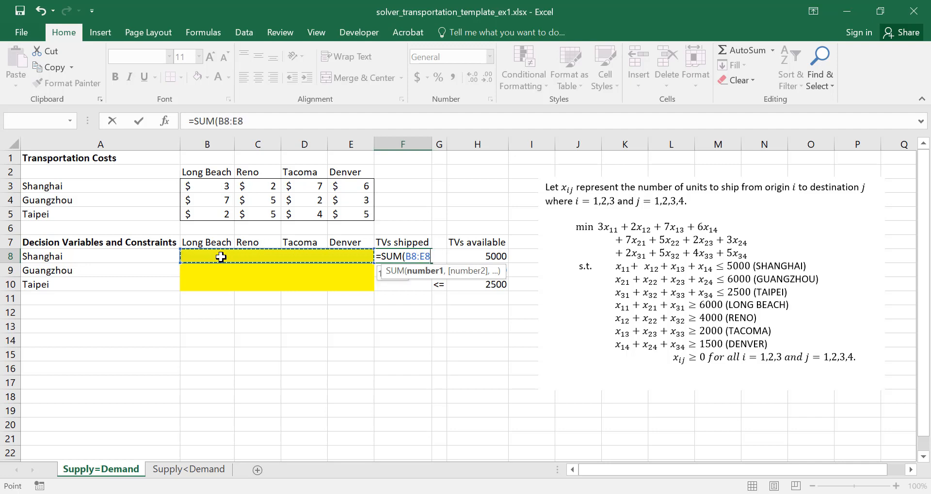
pyautogui.hotkey('ctrl', 'Return')
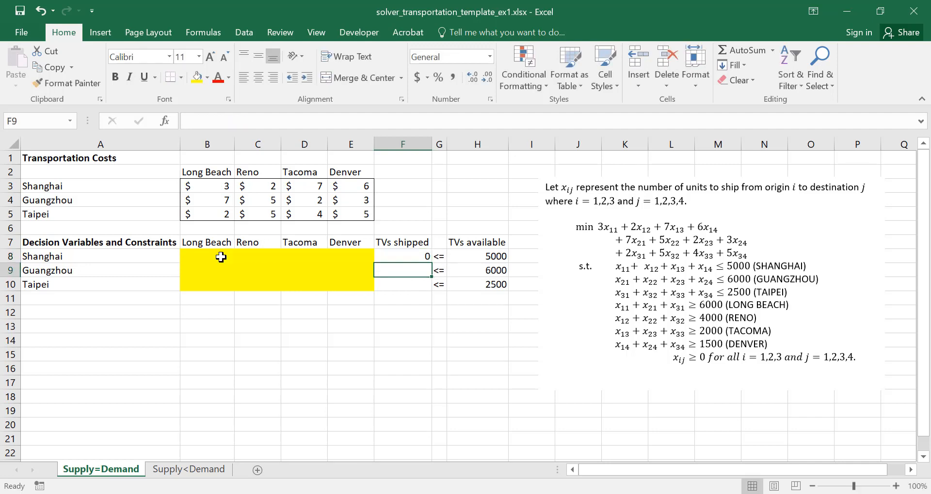
# Copy the Shanghai total formula from F8 down to F10 and check the cell references in Guangzhou's formula
pyautogui.hotkey('ctrl', 'c')
pyautogui.hotkey('shift', 'Down')
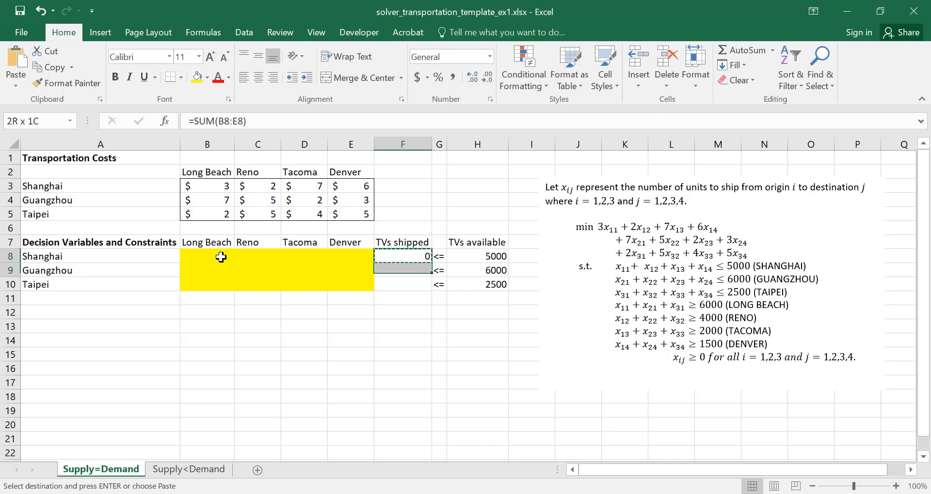
pyautogui.hotkey('shift', 'Down')
pyautogui.hotkey('ctrl', 'v')
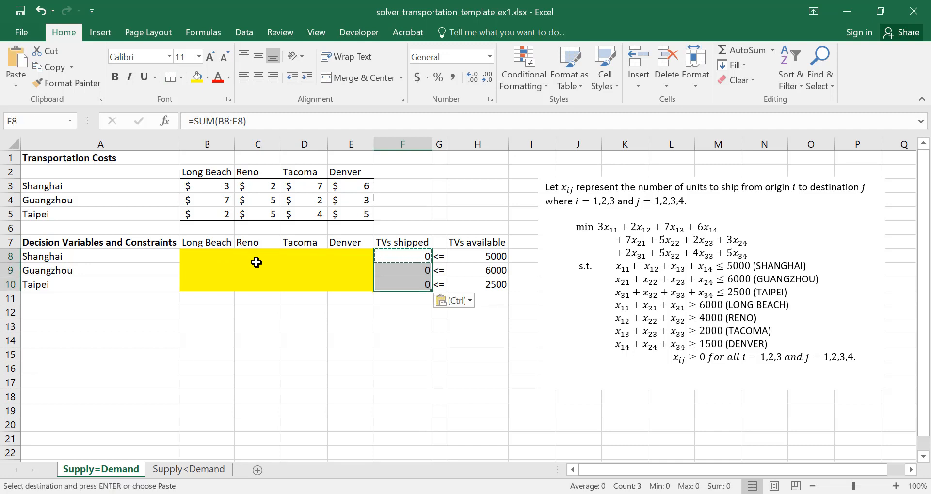
pyautogui.click(420, 271)
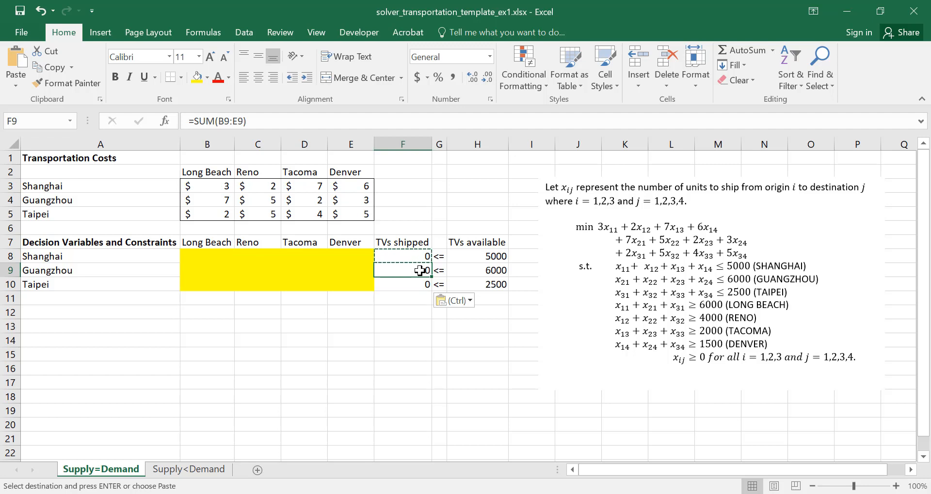
pyautogui.click(435, 121)
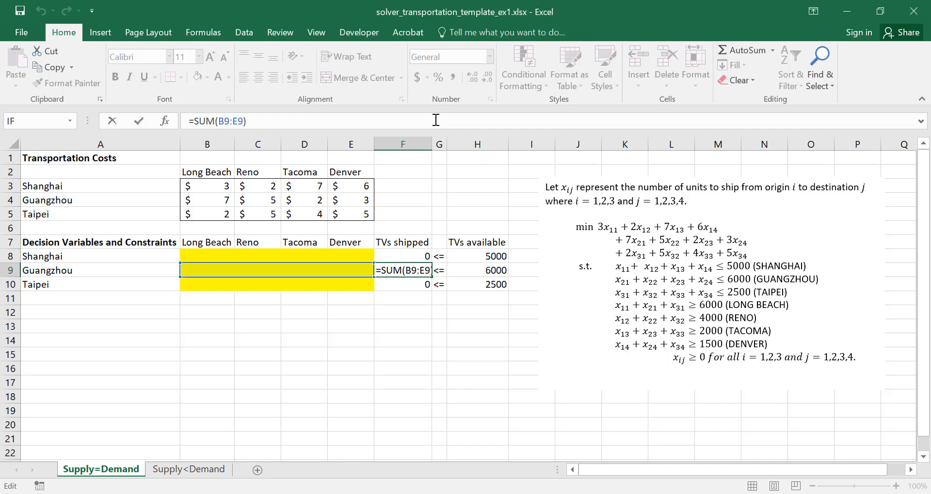
# Check the cell references in the Taipei total formula in F10
pyautogui.press('Return')
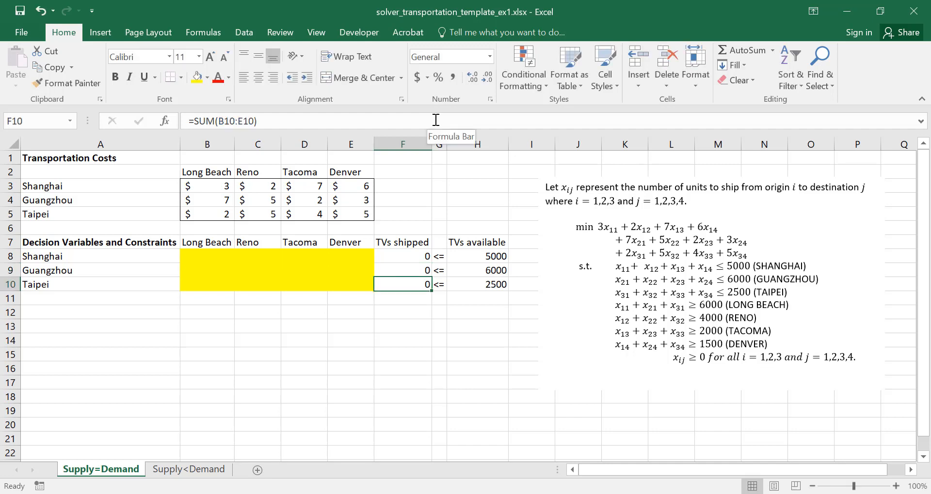
pyautogui.click(435, 120)
pyautogui.press('Return')
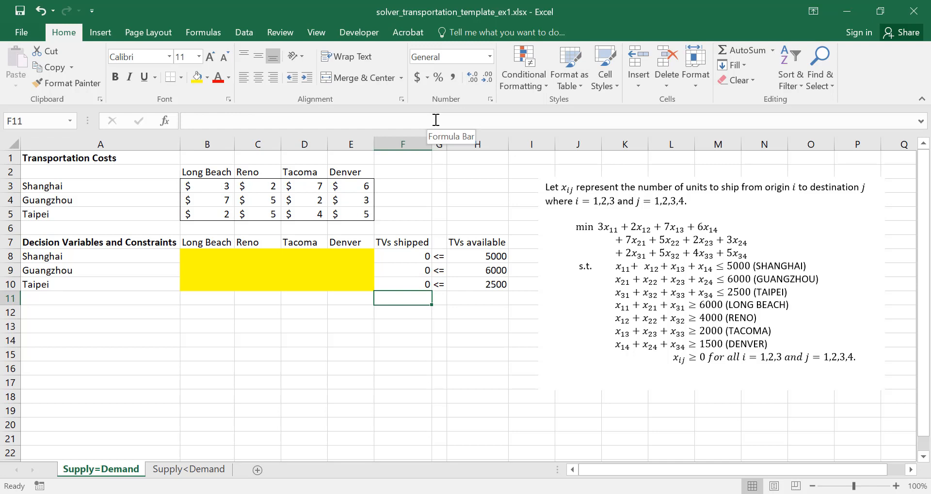
# Enter the row label "TVs Received" in A11 below Taipei
pyautogui.press('Left')
pyautogui.press('Left')
pyautogui.press('Left')
pyautogui.press('Left')
pyautogui.press('Left')
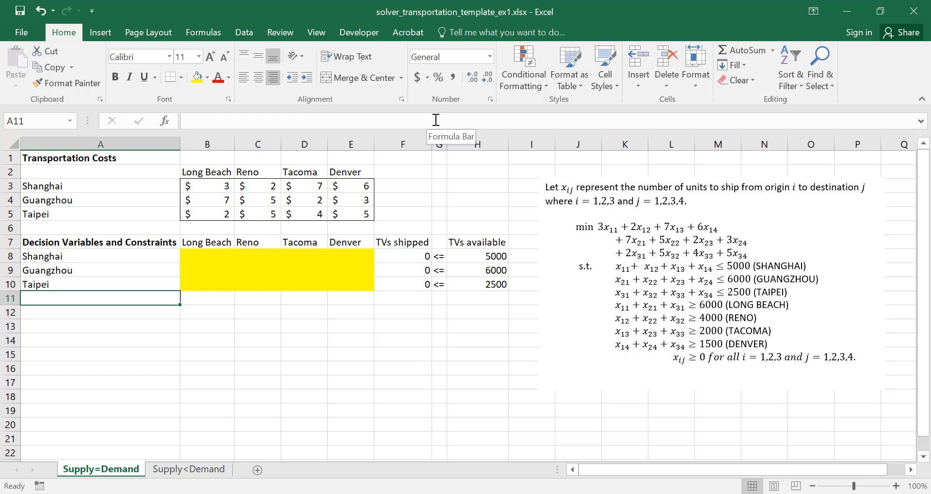
pyautogui.write('Ta')
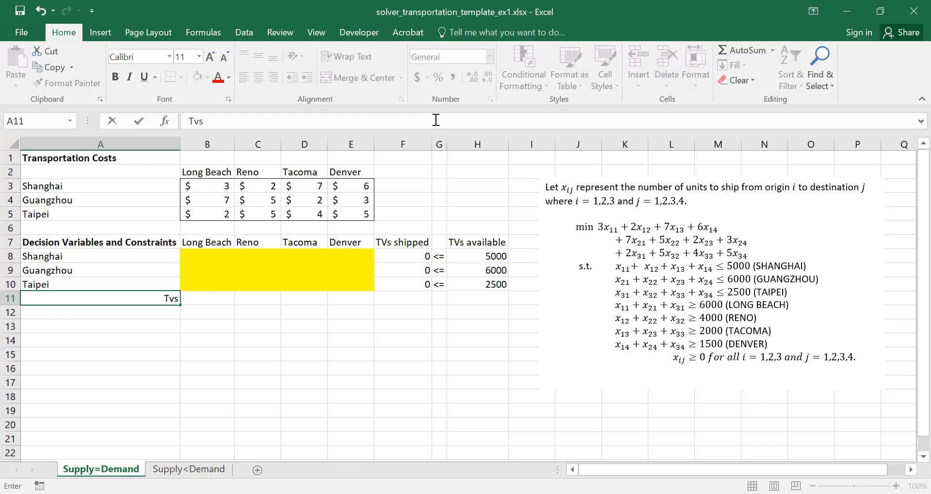
pyautogui.press('BackSpace')
pyautogui.press('BackSpace')
pyautogui.write('Vs Received')
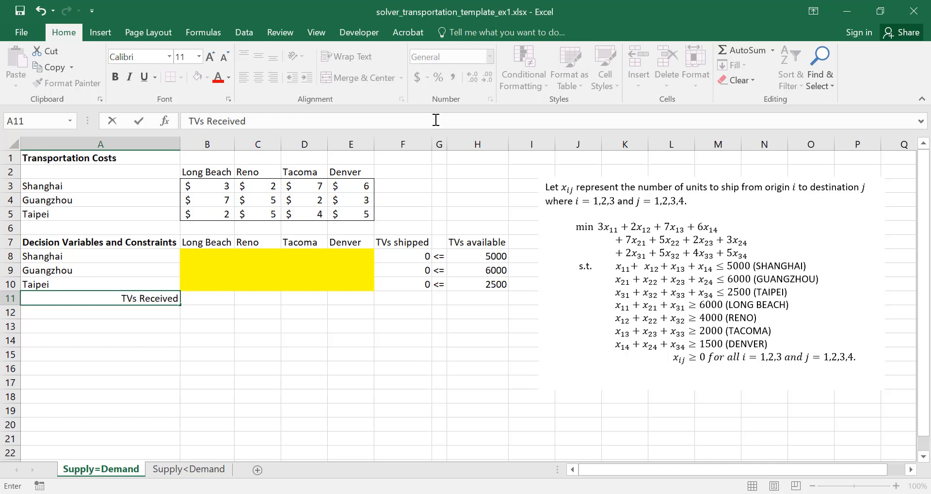
pyautogui.press('Return')
pyautogui.press('Return')
# Enter the row label "TVs Required" in A13
pyautogui.write('T')
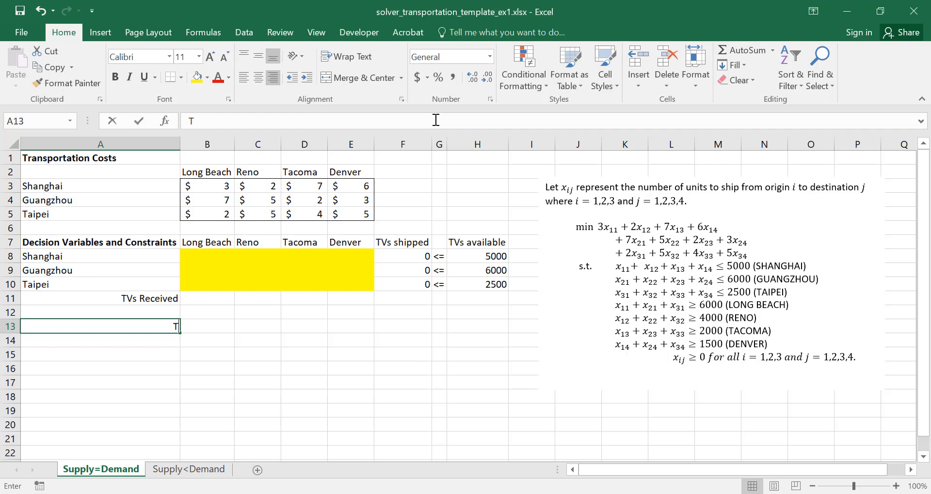
pyautogui.write('Vs Re')
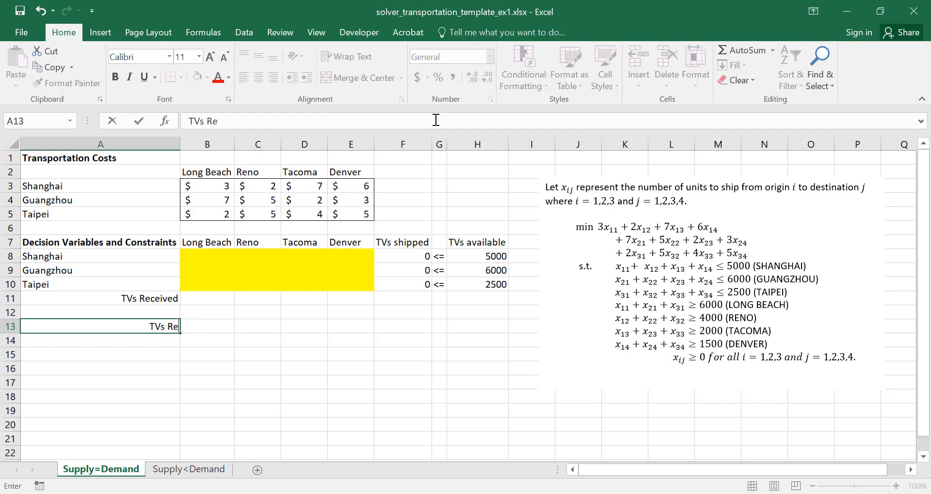
pyautogui.write('quired')
pyautogui.press('Return')
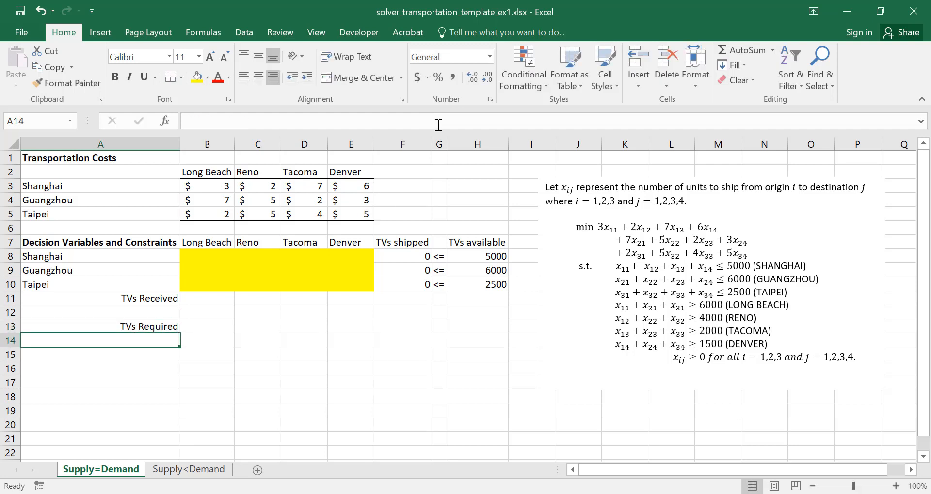
# Enter the constraint sign ">=" in cells B12 through E12, one for each destination
pyautogui.press('Up')
pyautogui.press('Up')
pyautogui.press('Up')
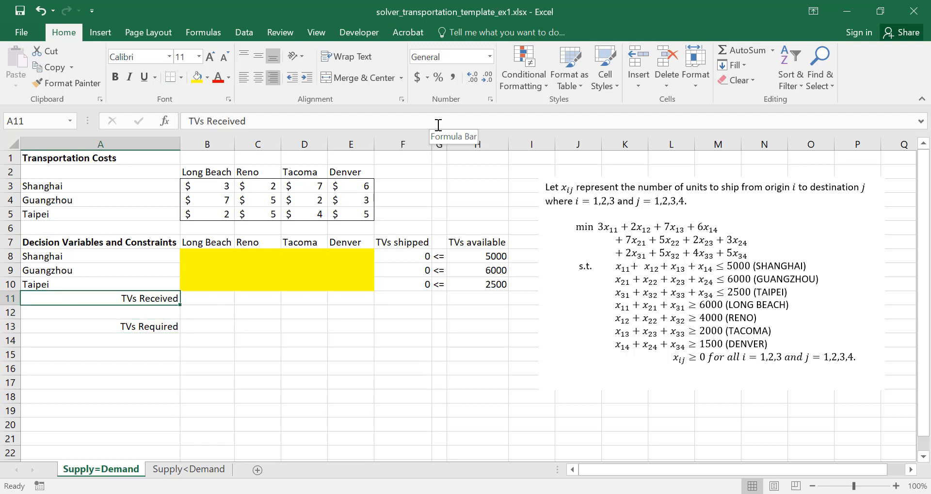
pyautogui.press('Down')
pyautogui.press('Right')
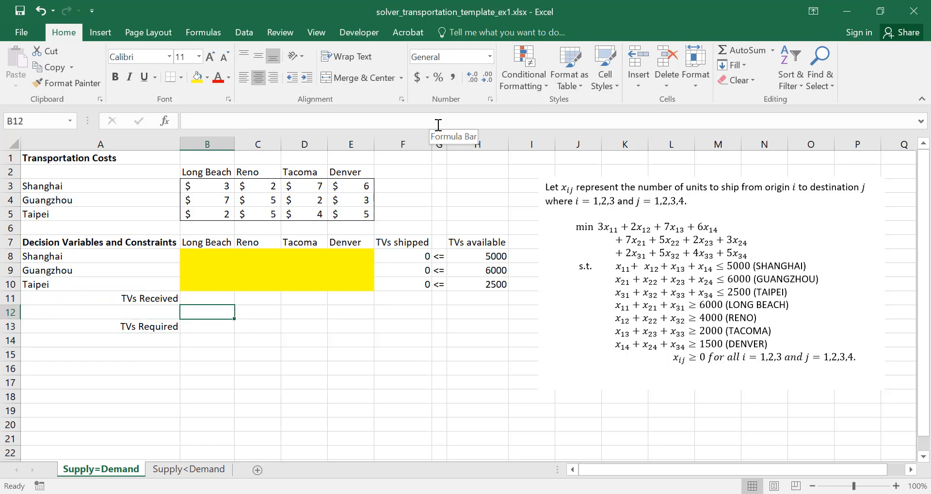
pyautogui.write('>=')
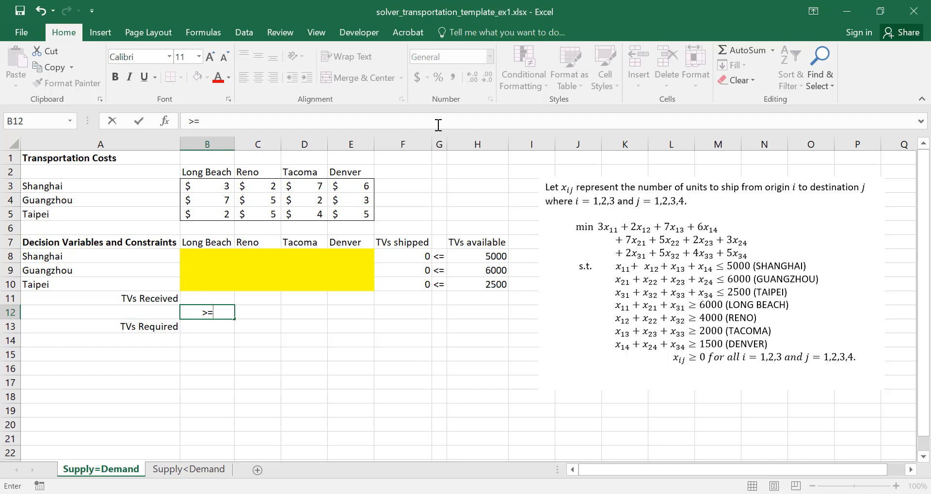
pyautogui.press('Tab')
pyautogui.write('>')
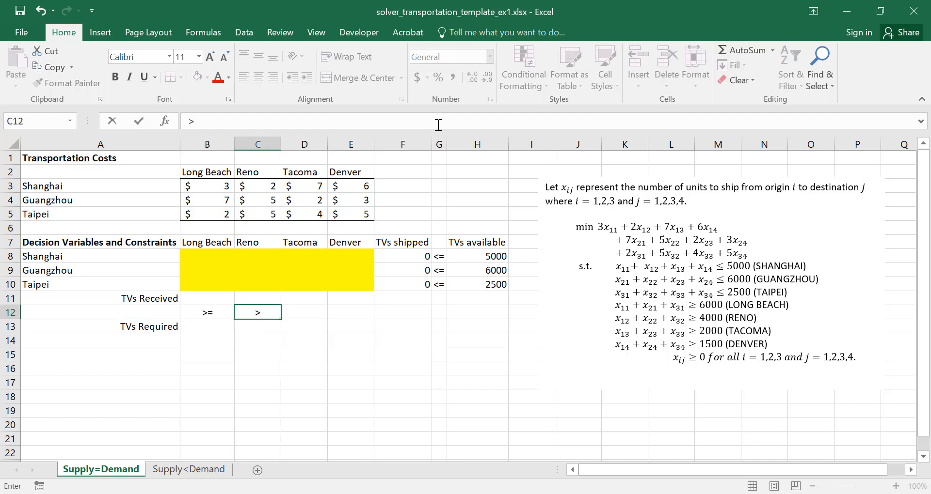
pyautogui.write('=')
pyautogui.press('Tab')
pyautogui.write('>=')
pyautogui.press('Tab')
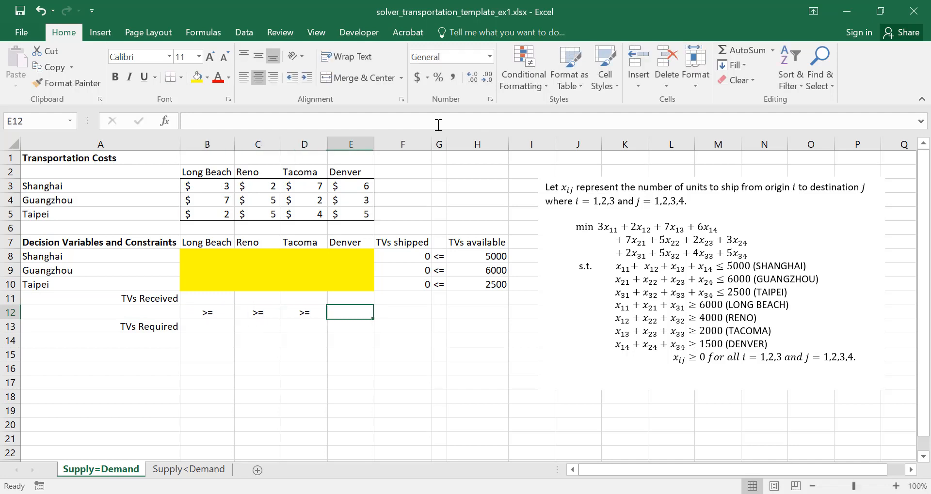
pyautogui.write('>=')
pyautogui.press('Return')
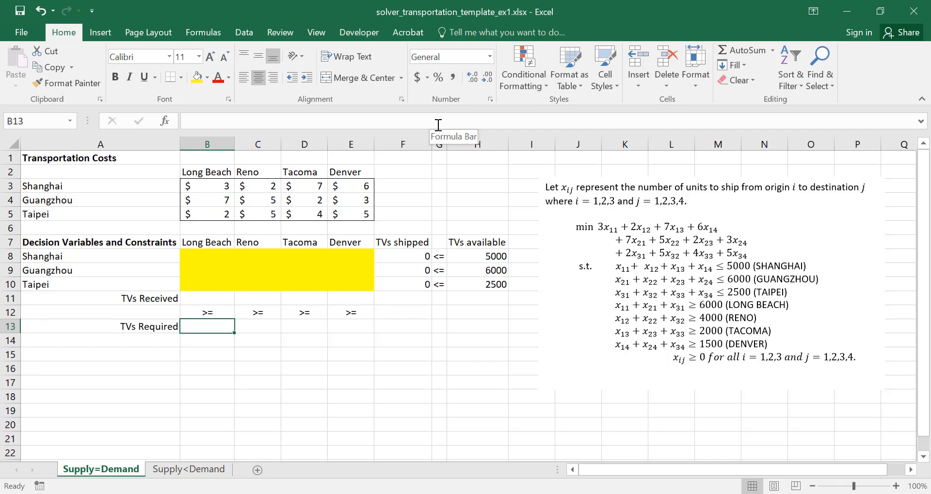
# Enter the required TVs in B13:E13: 6000 for Long Beach, 4000 for Reno, 2000 for Tacoma and 1500 for Denver
pyautogui.write('6000')
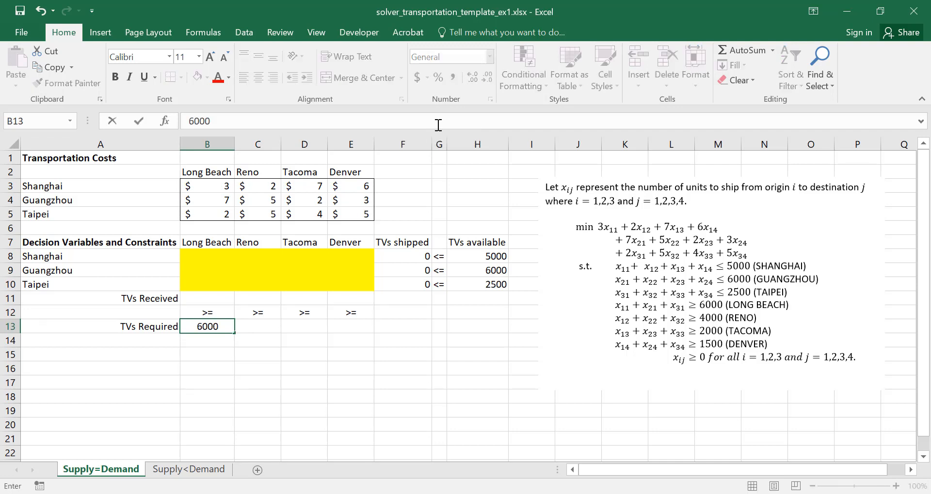
pyautogui.press('Tab')
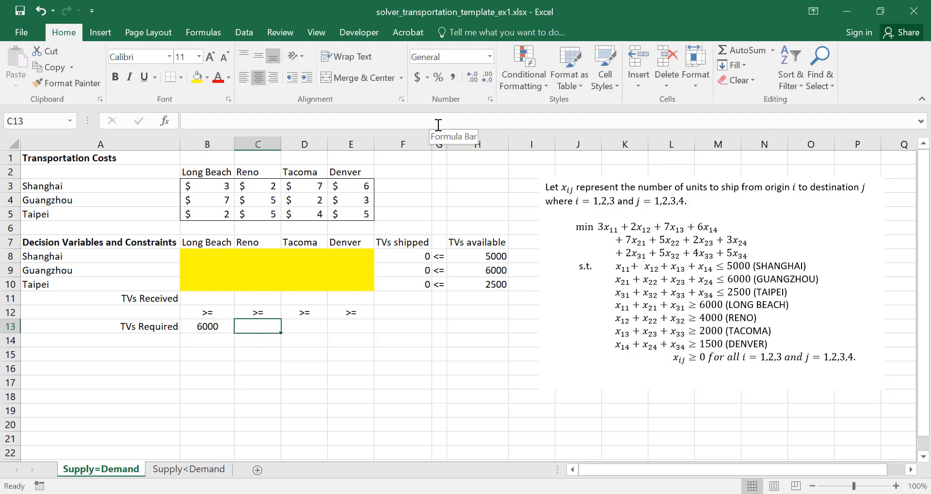
pyautogui.write('4000')
pyautogui.press('Tab')
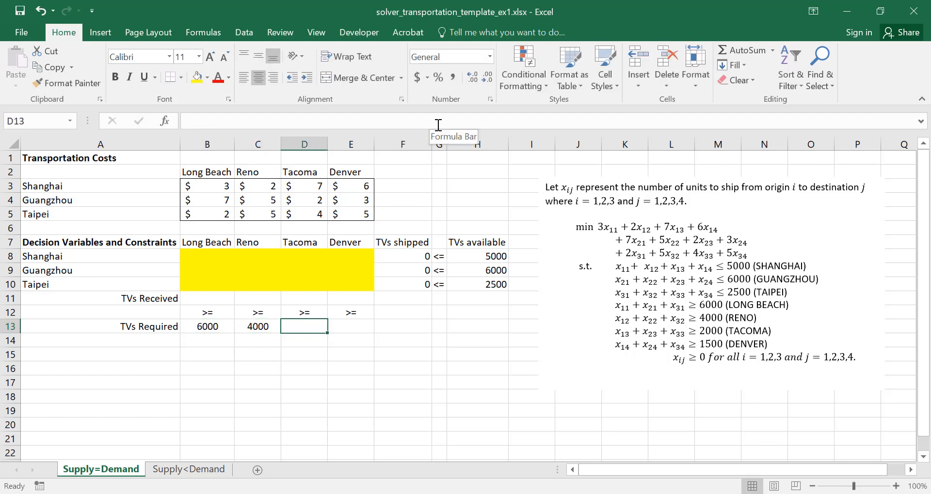
pyautogui.write('2000')
pyautogui.press('Tab')
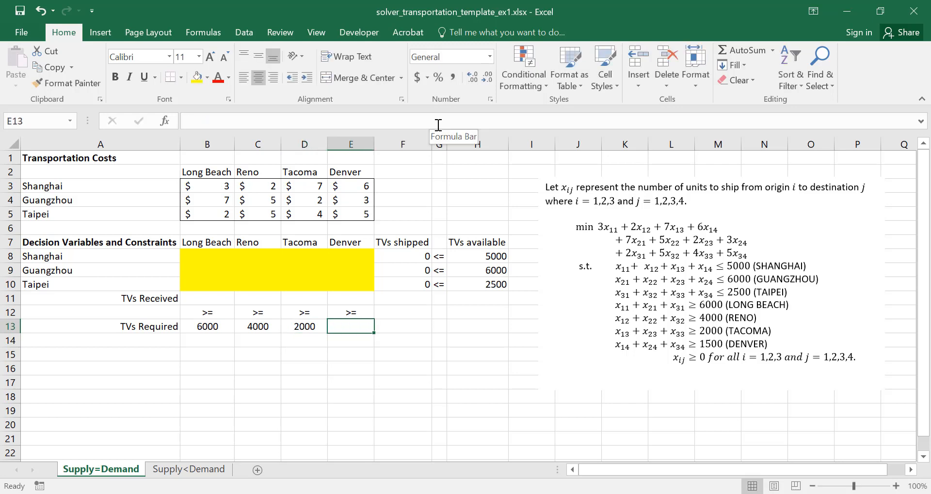
pyautogui.write('1500')
pyautogui.press('Return')
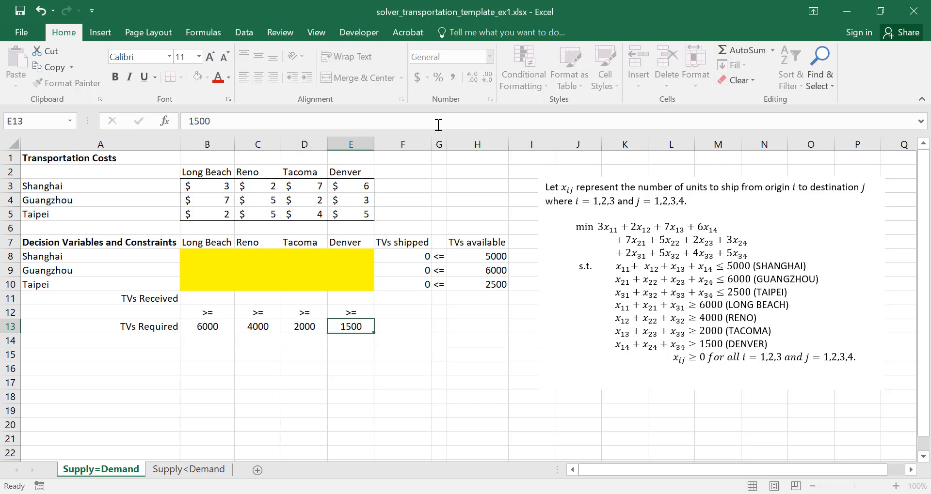
# Enter the formula =SUM(B8:B10) in B11 to total the TVs received in Long Beach
pyautogui.press('Up')
pyautogui.press('Up')
pyautogui.press('Up')
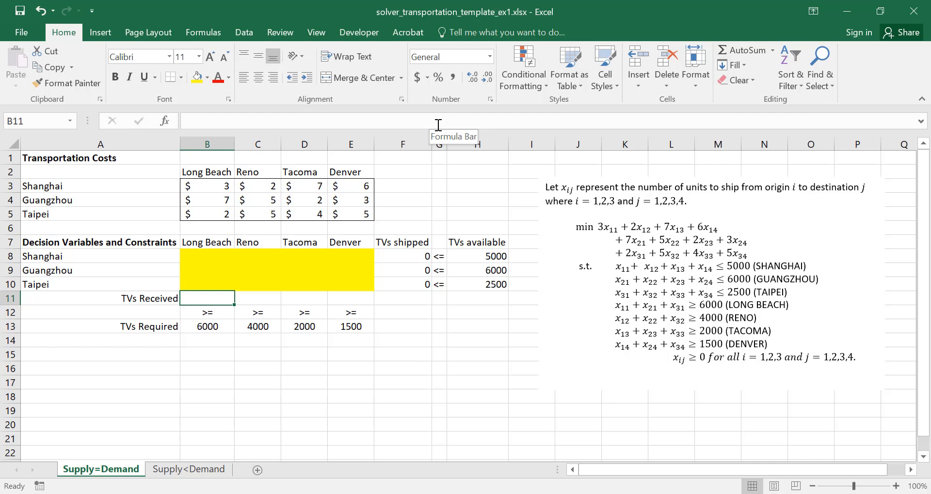
pyautogui.write('=SUM(')
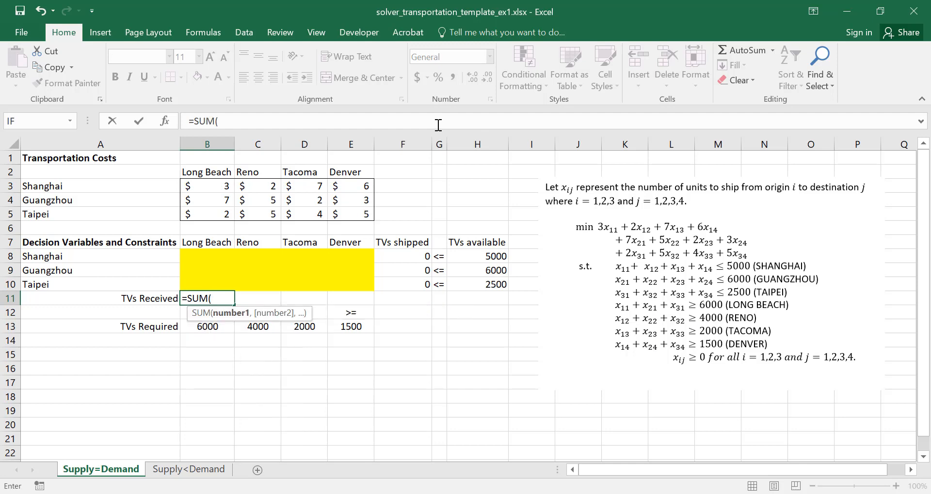
pyautogui.click(210, 255)
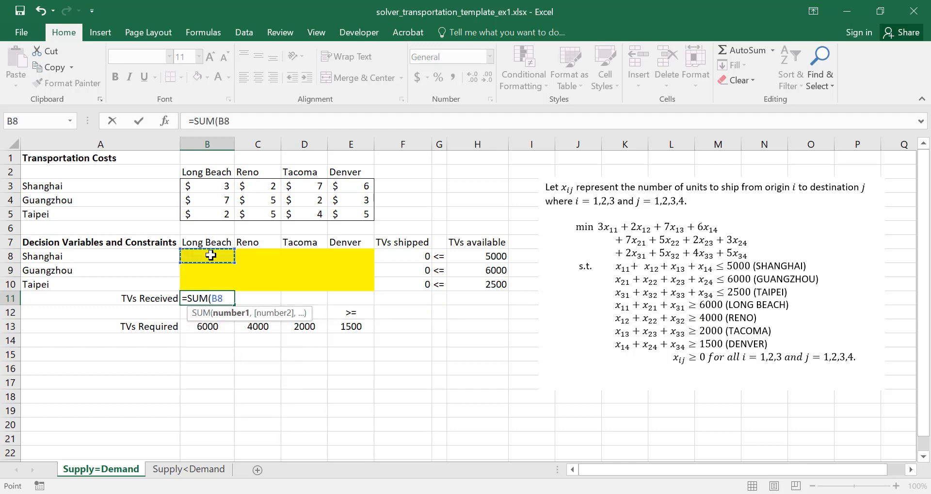
pyautogui.hotkey('shift', 'Down')
pyautogui.hotkey('shift', 'Down')
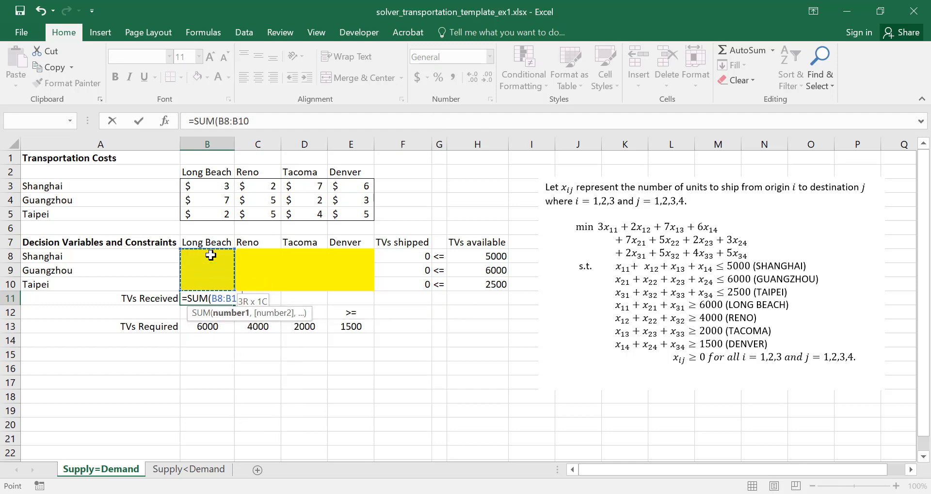
pyautogui.write(')')
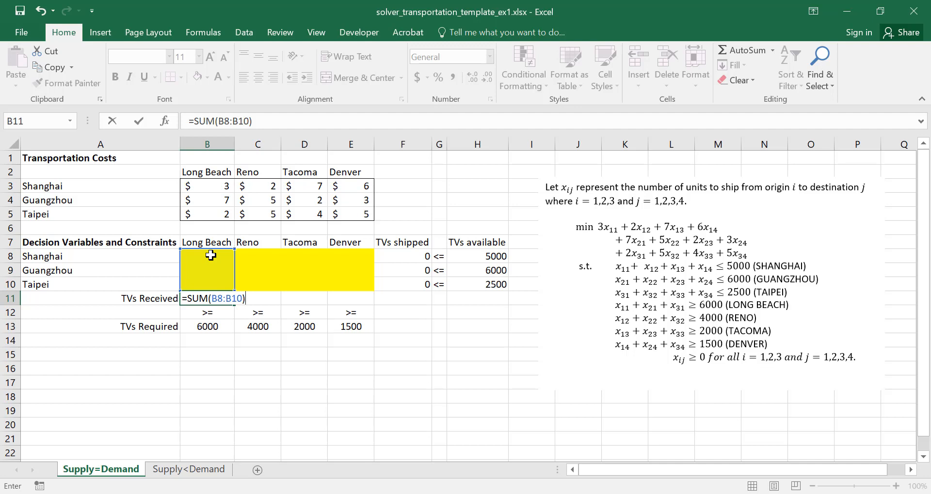
pyautogui.press('Return')
# Copy the Long Beach total formula from B11 across to E11
pyautogui.press('Up')
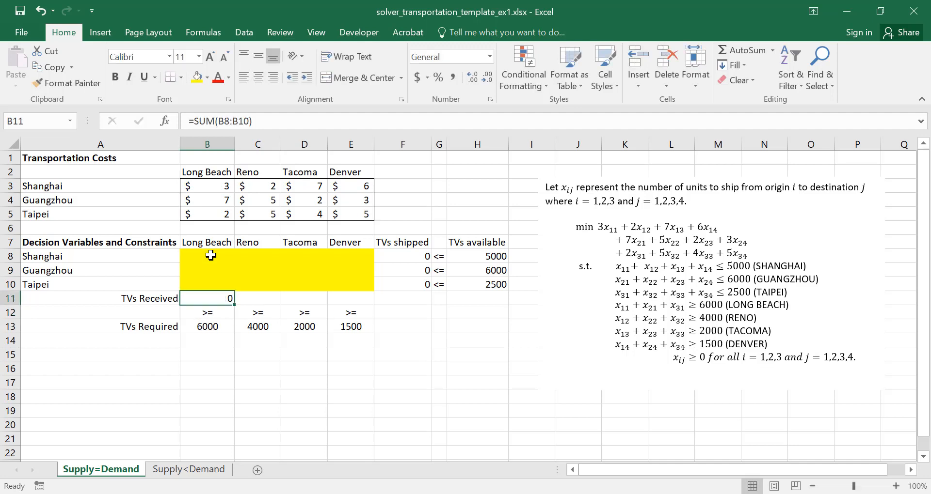
pyautogui.hotkey('ctrl', 'c')
pyautogui.hotkey('shift', 'Right')
pyautogui.hotkey('shift', 'Right')
pyautogui.hotkey('shift', 'Right')
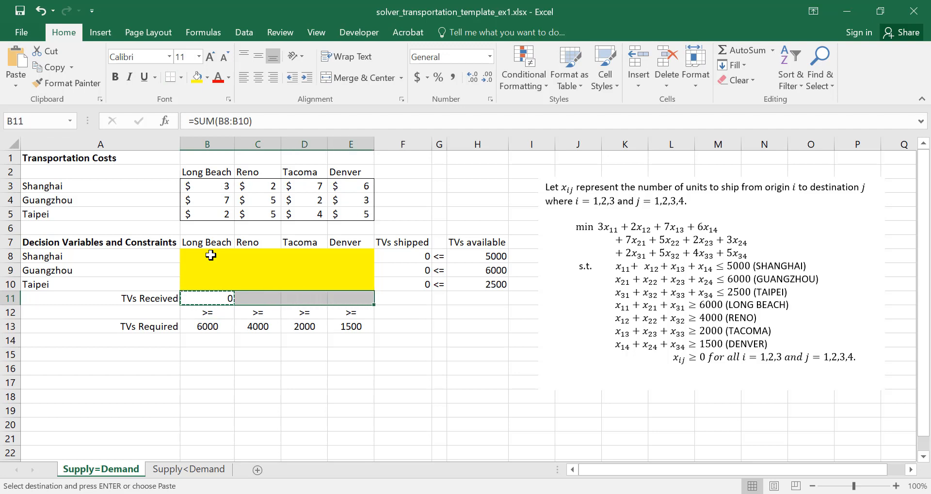
pyautogui.hotkey('ctrl', 'v')
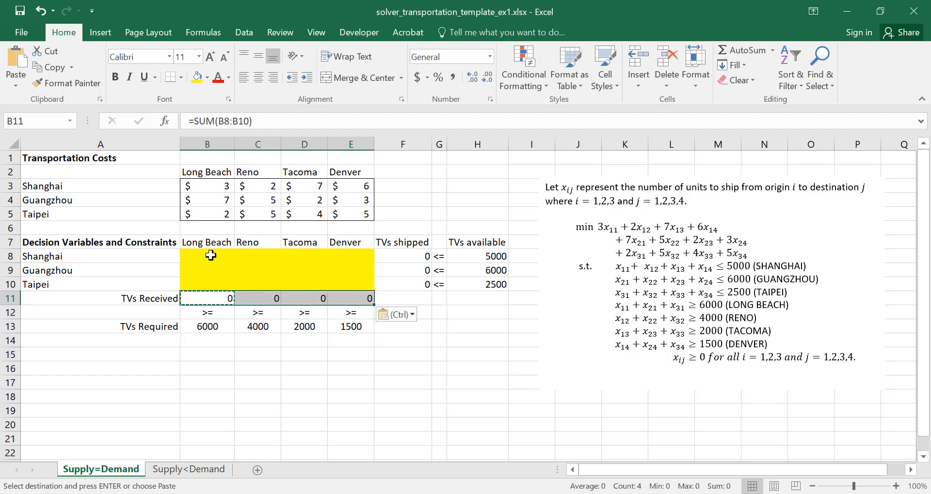
# Check the cell references in the copied TVs Received formulas for Reno, Tacoma and Denver
pyautogui.press('Left')
pyautogui.press('Right')
pyautogui.press('Right')
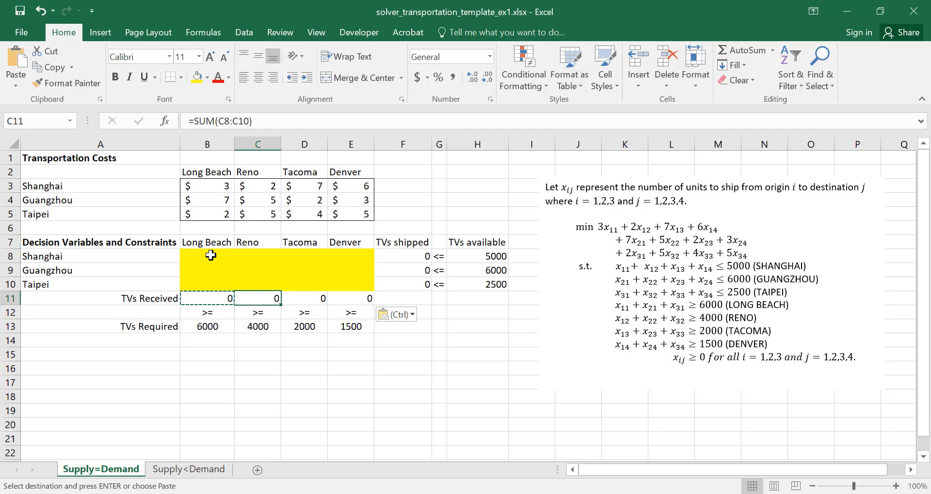
pyautogui.press('Right')
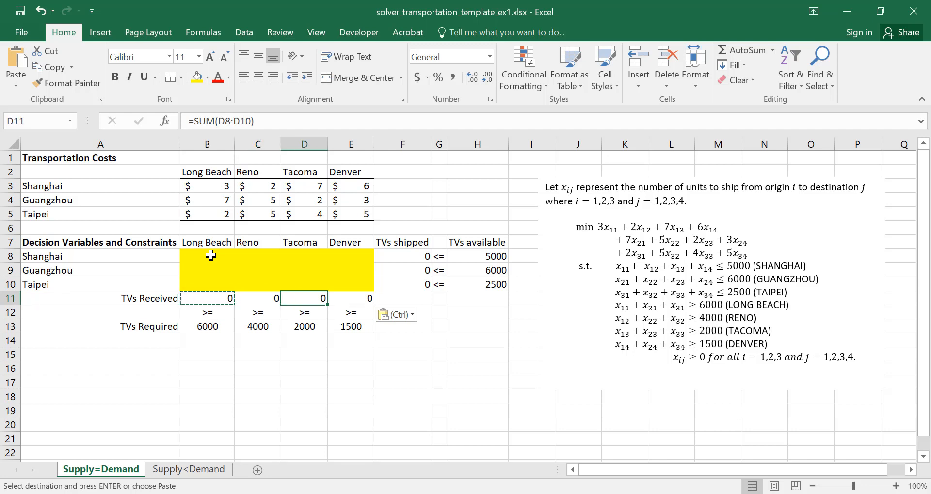
pyautogui.press('Right')
pyautogui.press('Left')
pyautogui.press('Left')
pyautogui.press('Left')
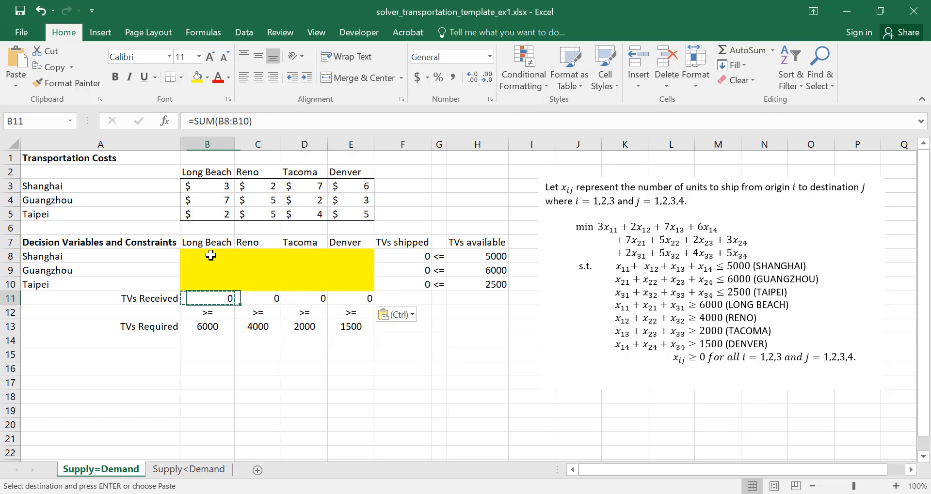
# Enter the section heading "Objective" in A15
pyautogui.press('Left')
pyautogui.press('Down')
pyautogui.press('Down')
pyautogui.press('Down')
pyautogui.press('Down')
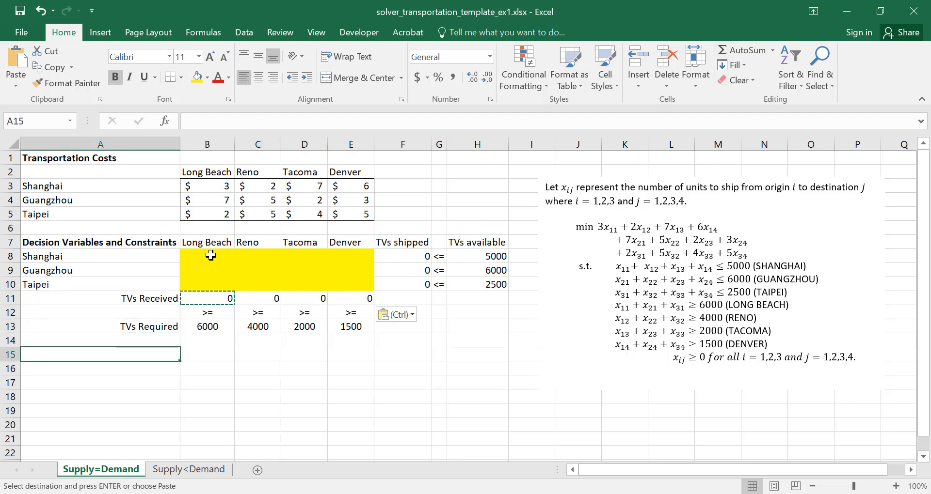
pyautogui.write('Obje')
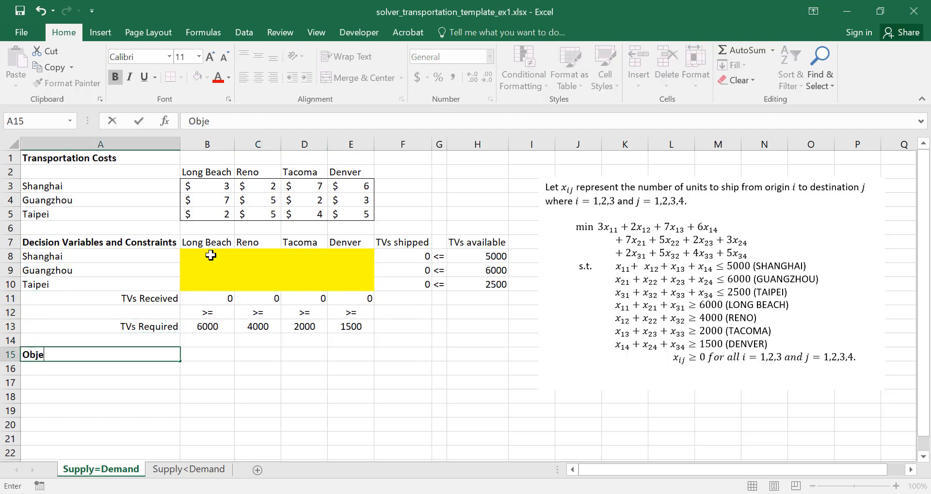
pyautogui.write('ctive')
pyautogui.press('Return')
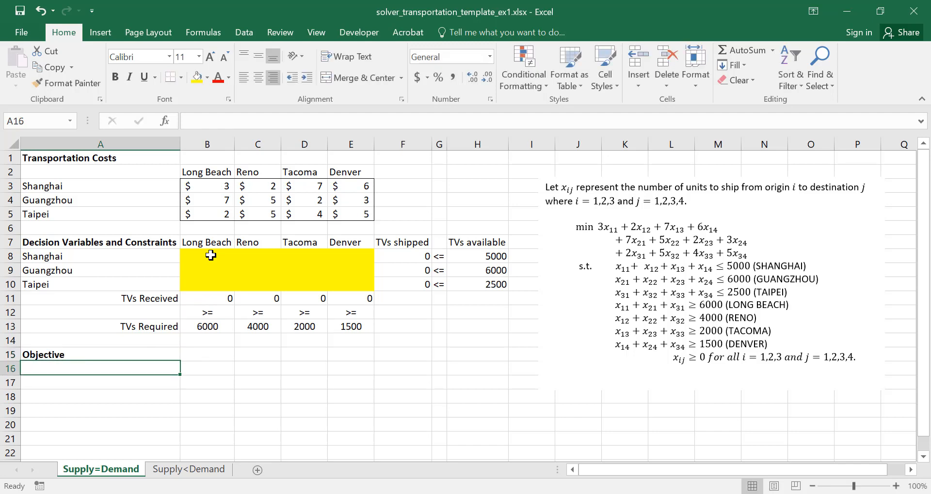
# Enter the label "Minimize total cost" in A16
pyautogui.write('Mi')
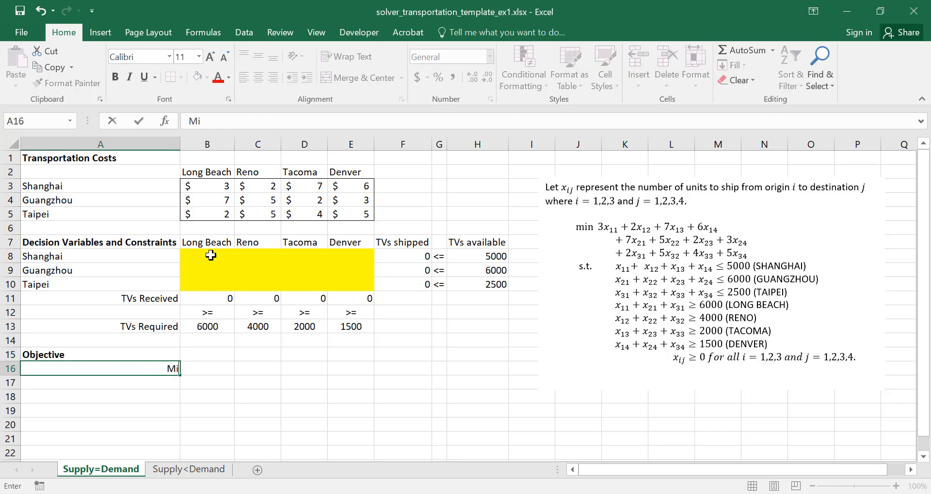
pyautogui.write('nimize total costs')
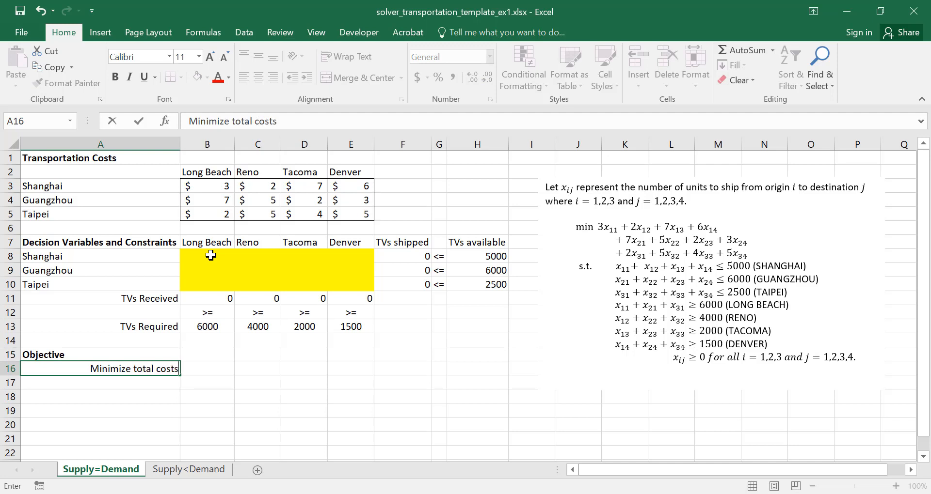
pyautogui.press('BackSpace')
pyautogui.press('Return')
# Fill the objective cell B16 with the standard red colour
pyautogui.press('Up')
pyautogui.press('Right')
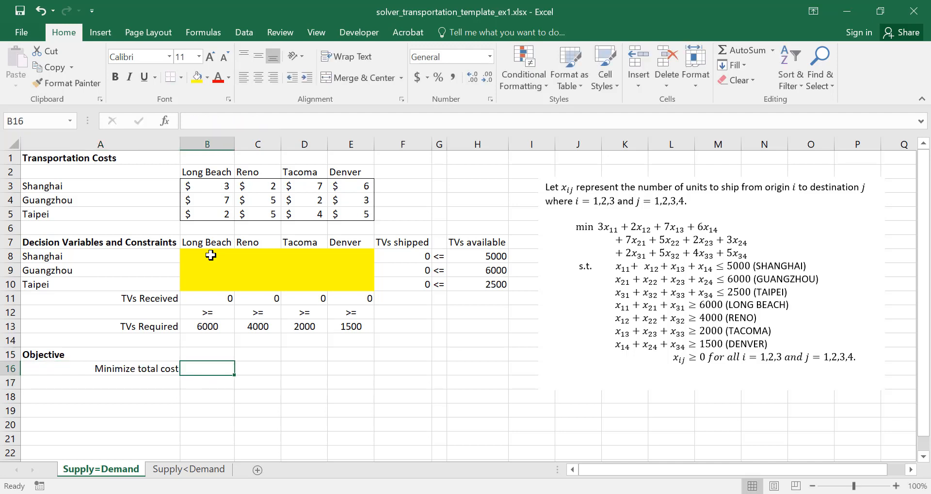
pyautogui.click(207, 78)
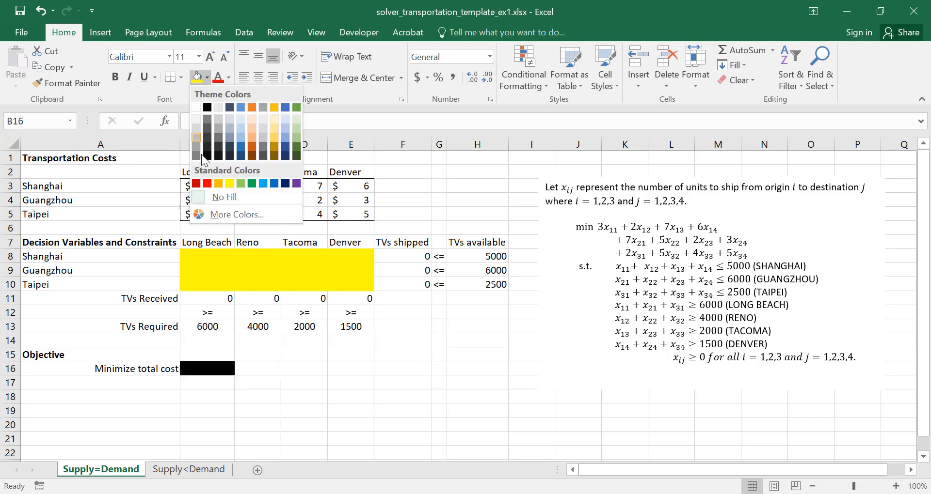
pyautogui.click(208, 185)
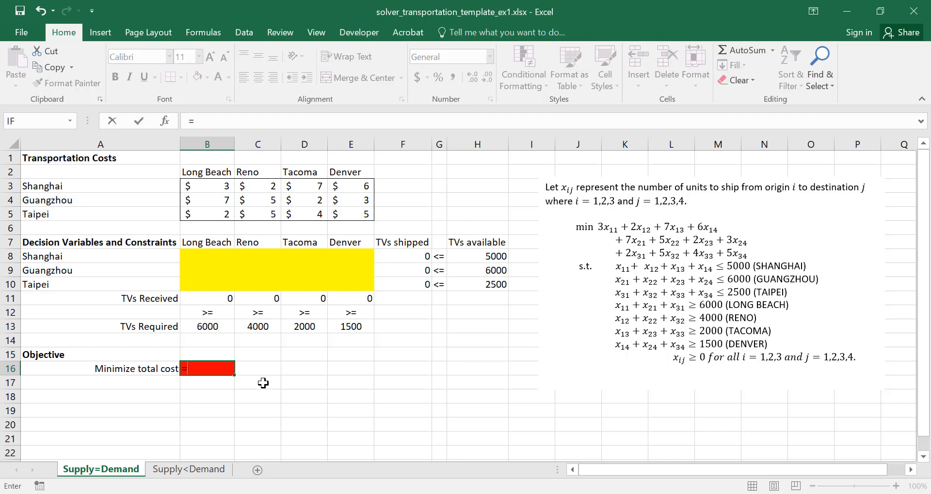
# Start a SUMPRODUCT formula in B16 with the transportation costs B3:E5 as the first array
pyautogui.write('=SUMPRODUCT')
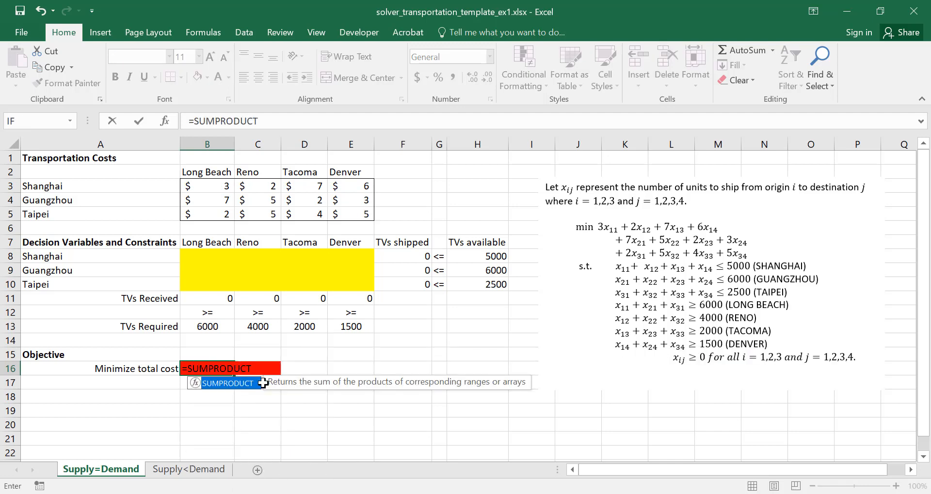
pyautogui.write('(')
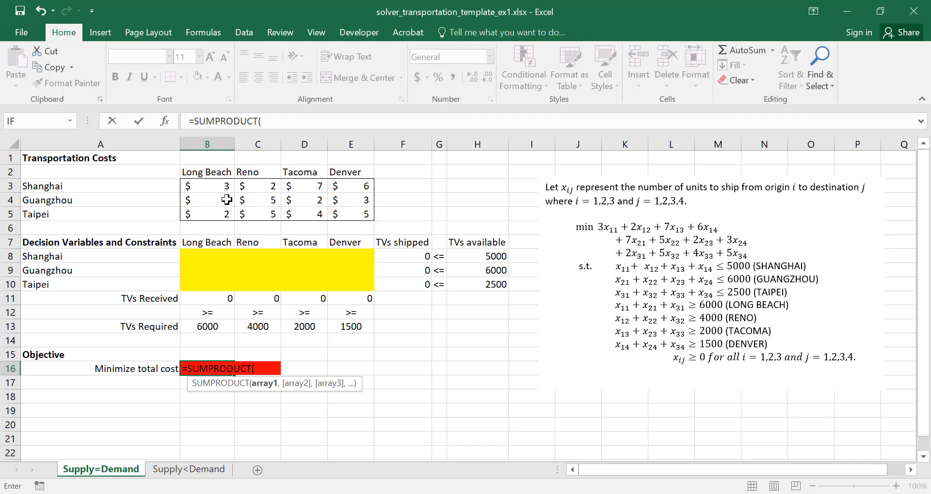
pyautogui.click(225, 185)
pyautogui.hotkey('shift', 'Right')
pyautogui.hotkey('shift', 'Right')
pyautogui.hotkey('shift', 'Right')
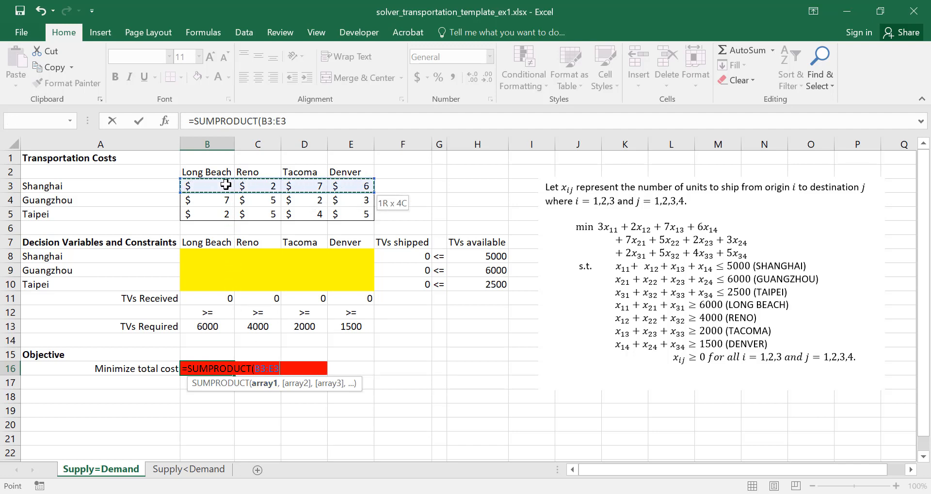
pyautogui.hotkey('shift', 'Down')
pyautogui.hotkey('shift', 'Down')
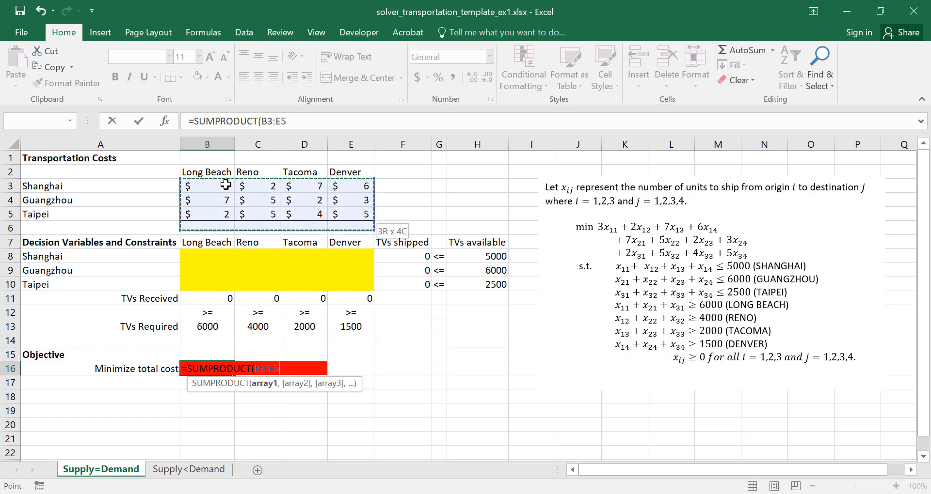
pyautogui.click(296, 126)
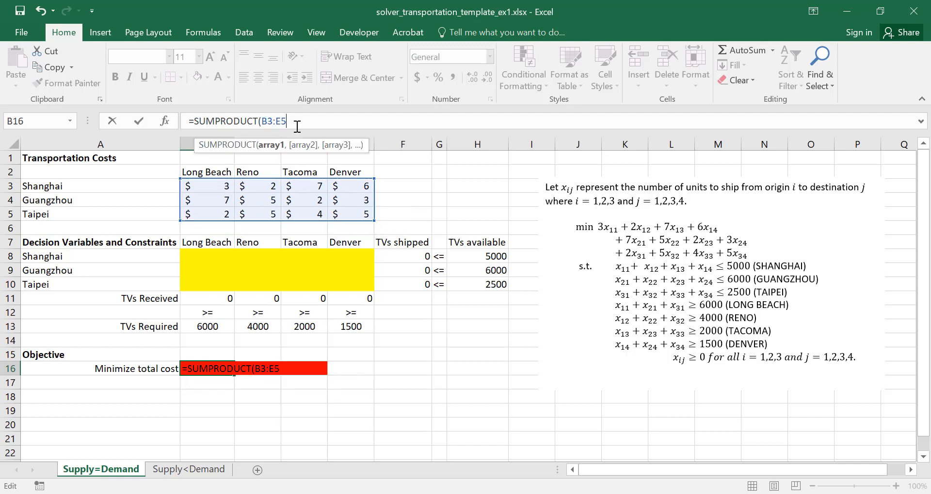
# Complete the total cost formula in B16 with the decision variables B8:E10 as the second array, giving =SUMPRODUCT(B3:E5,B8:E10)
pyautogui.write(',')
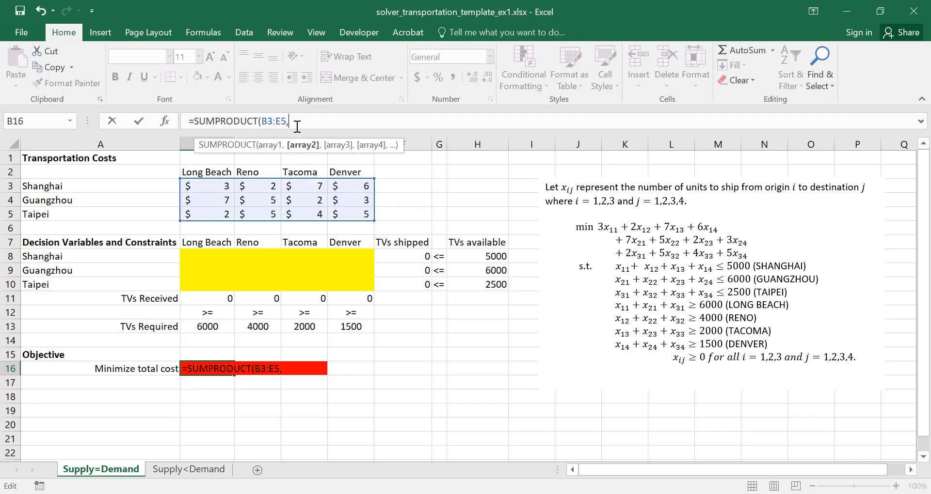
pyautogui.click(204, 258)
pyautogui.hotkey('shift', 'Right')
pyautogui.hotkey('shift', 'Right')
pyautogui.hotkey('shift', 'Right')
pyautogui.hotkey('shift', 'Down')
pyautogui.hotkey('shift', 'Down')
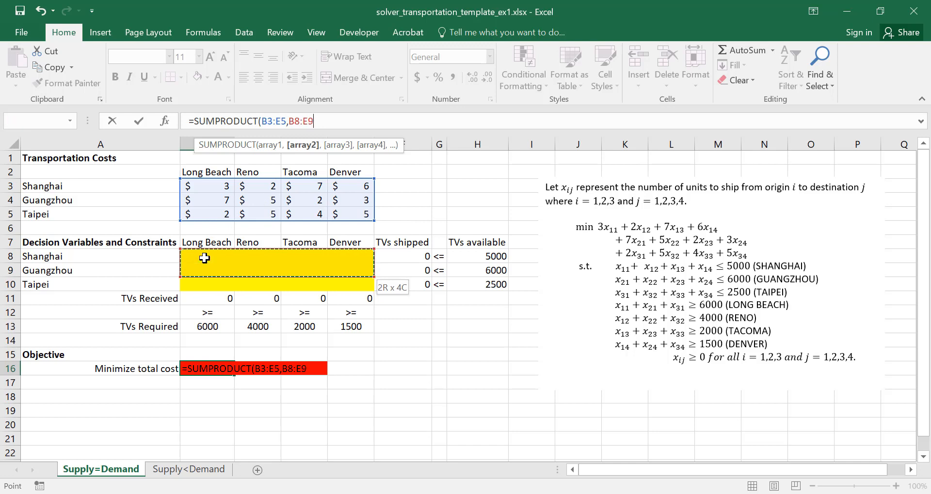
pyautogui.click(331, 121)
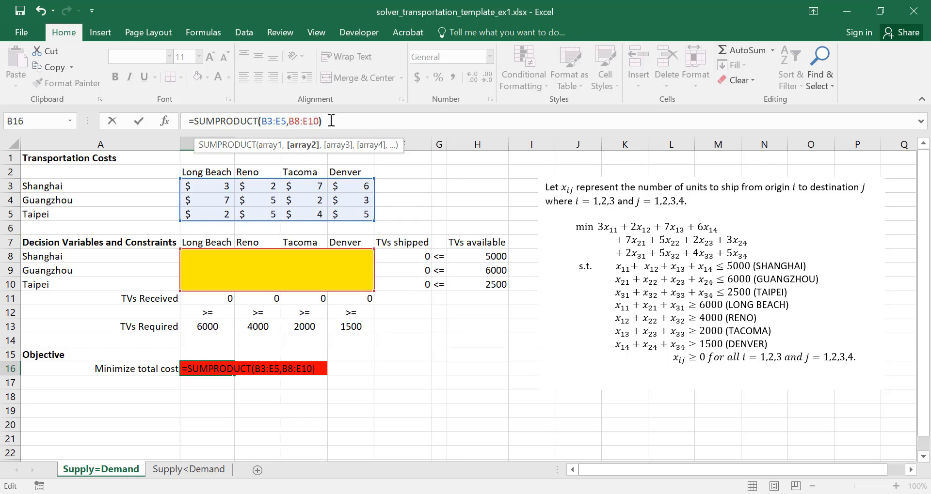
pyautogui.write(')')
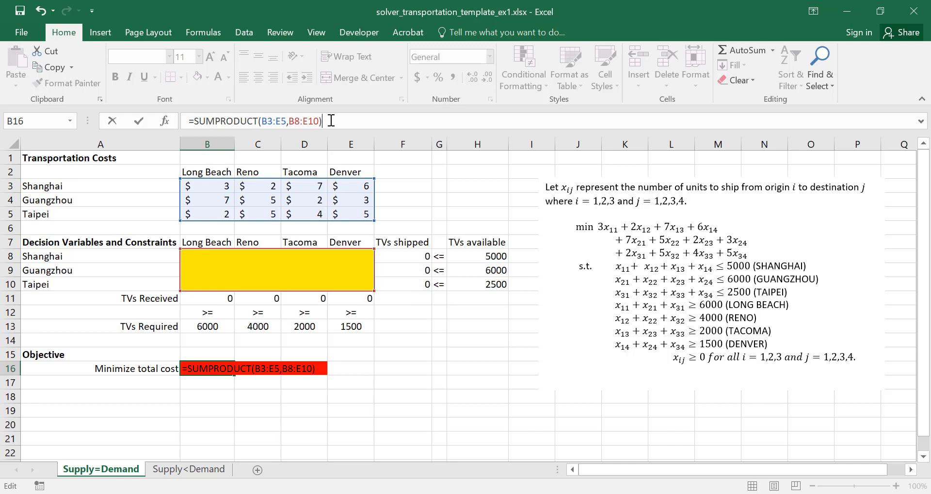
pyautogui.press('Return')
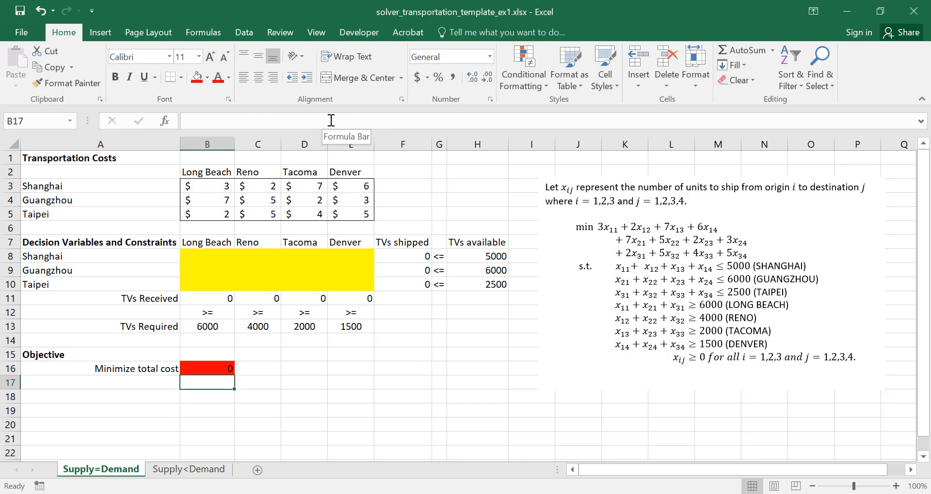
# Open Solver and set the objective to the total cost cell $B$16 with the Min goal
pyautogui.click(245, 33)
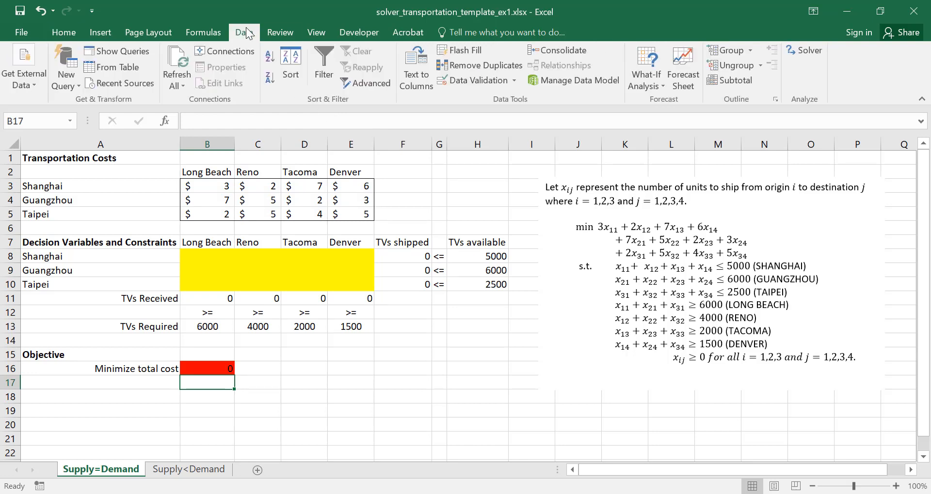
pyautogui.click(809, 48)
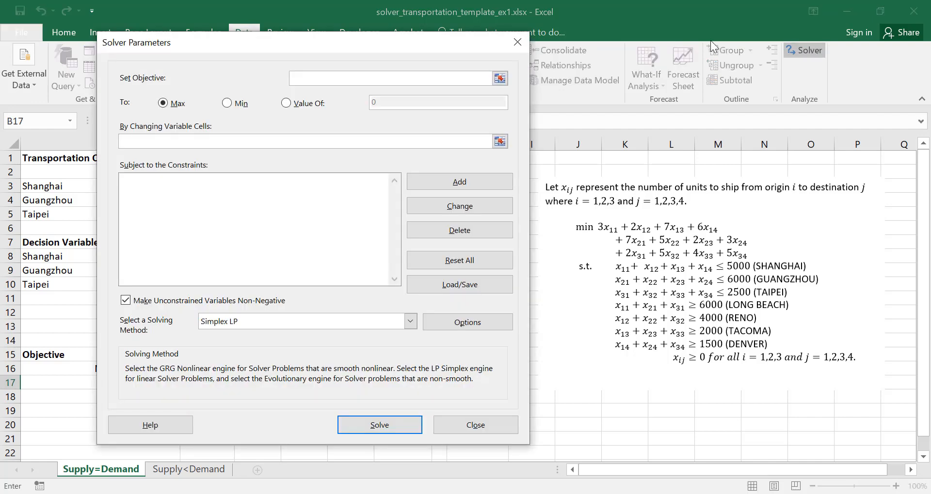
pyautogui.moveTo(340, 39); pyautogui.dragTo(518, 38)
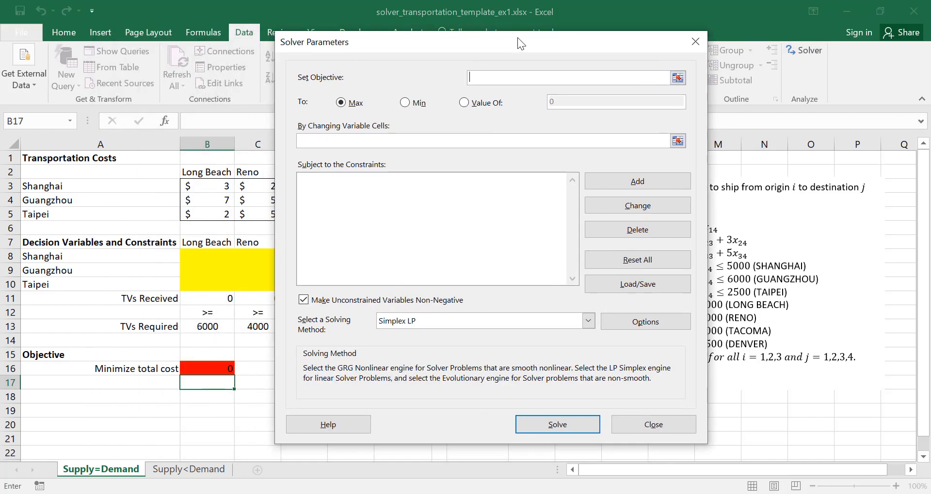
pyautogui.click(678, 77)
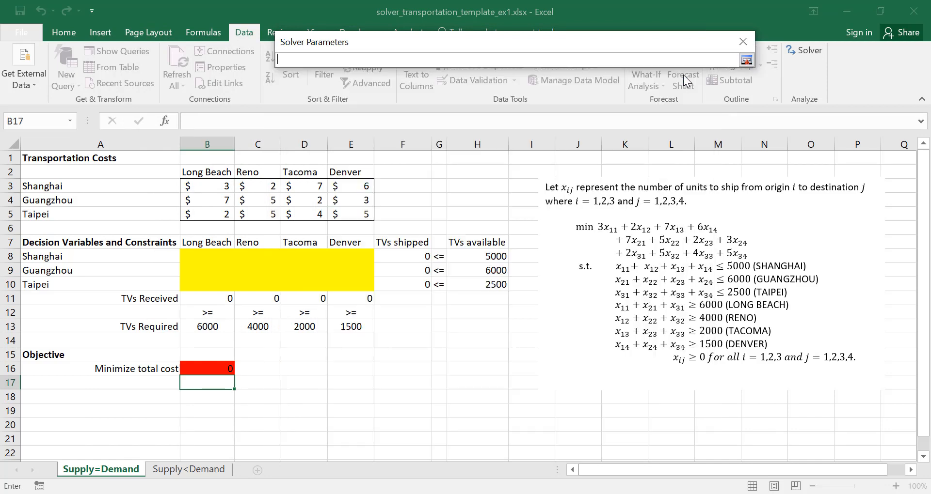
pyautogui.click(190, 369)
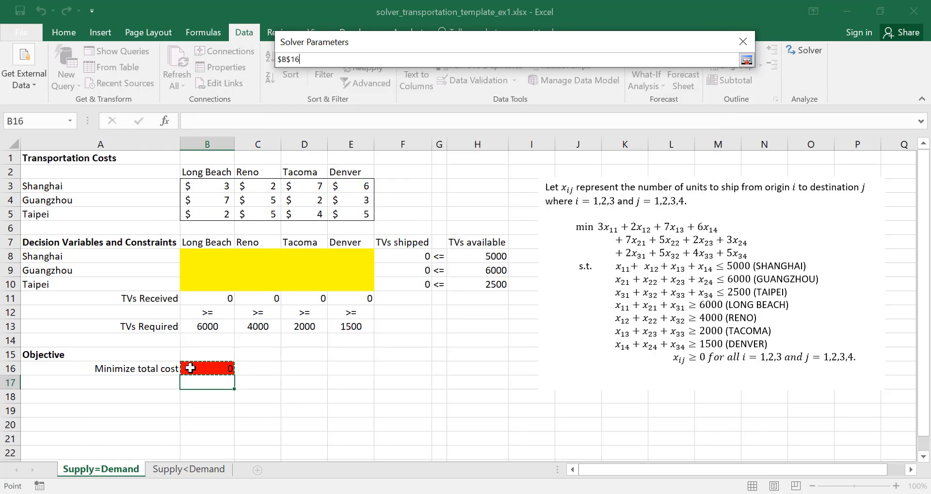
pyautogui.click(749, 60)
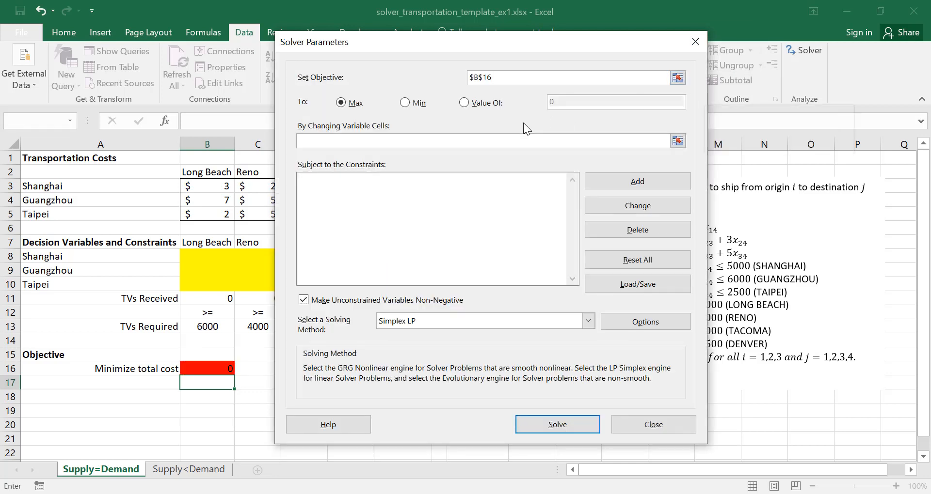
pyautogui.click(406, 103)
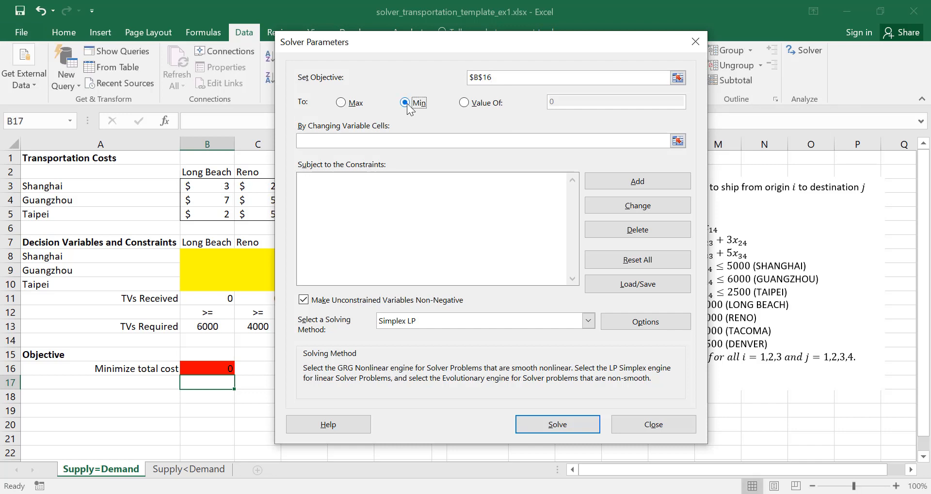
# Set Solver's changing variable cells to the yellow decision range $B$8:$E$10
pyautogui.click(368, 141)
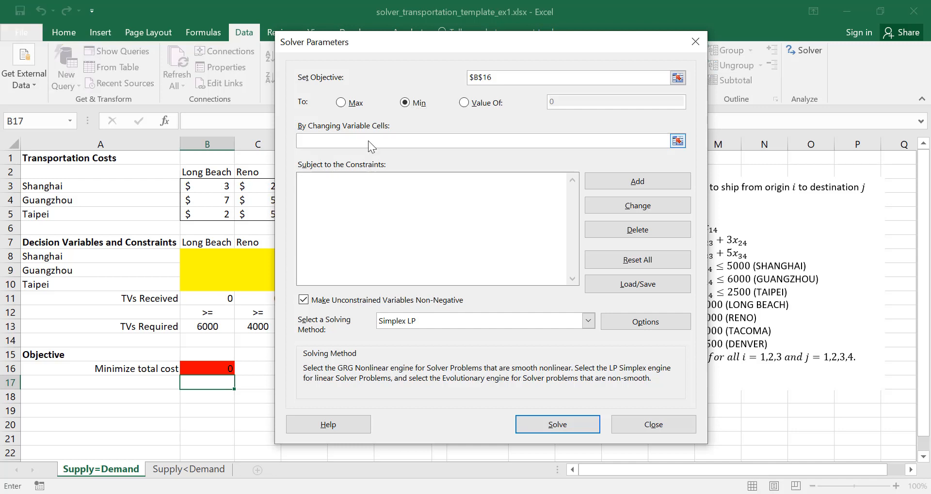
pyautogui.click(678, 141)
pyautogui.click(221, 256)
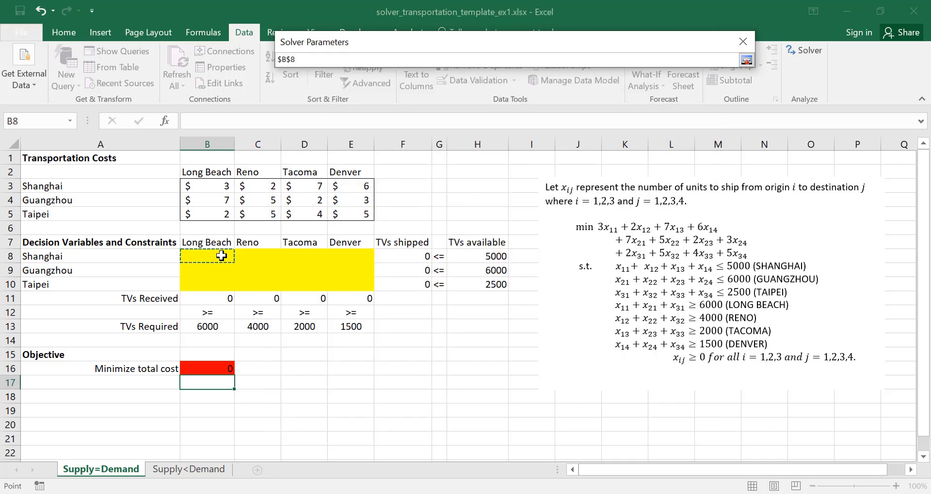
pyautogui.hotkey('shift', 'Right')
pyautogui.hotkey('shift', 'Right')
pyautogui.hotkey('shift', 'Right')
pyautogui.hotkey('shift', 'Down')
pyautogui.hotkey('shift', 'Down')
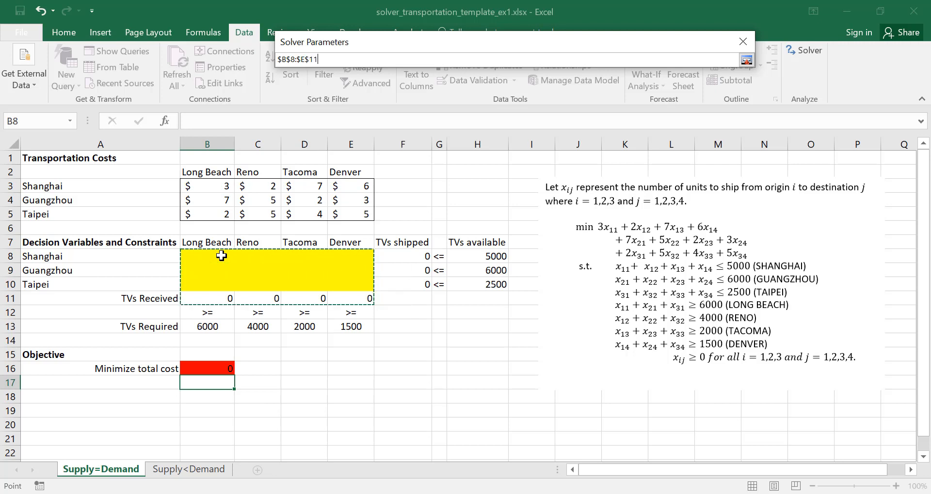
pyautogui.click(746, 60)
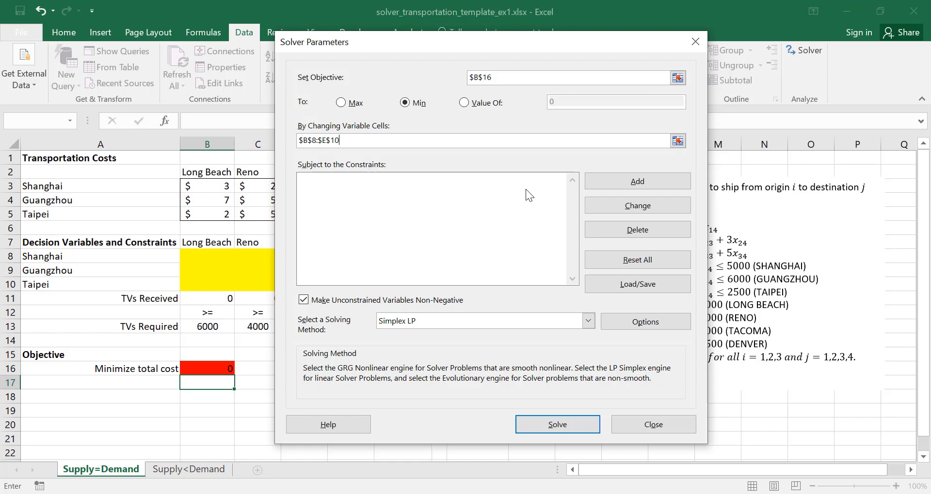
# Start a new Solver constraint with the TVs shipped cells $F$8:$F$10 as its cell reference
pyautogui.click(645, 184)
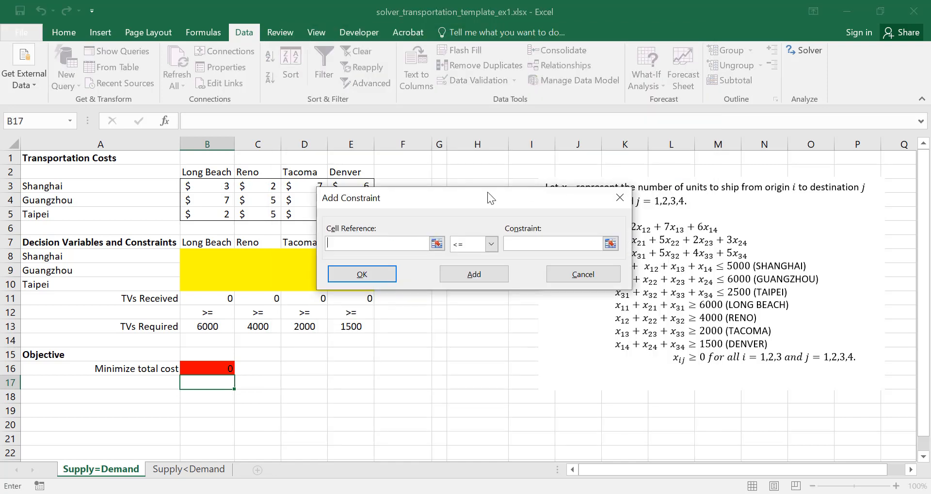
pyautogui.moveTo(487, 192); pyautogui.dragTo(456, 325)
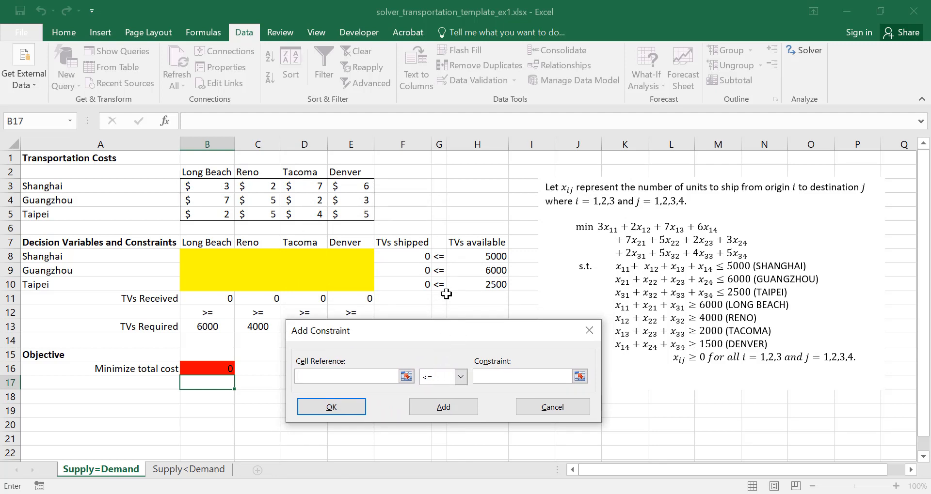
pyautogui.click(406, 377)
pyautogui.click(420, 253)
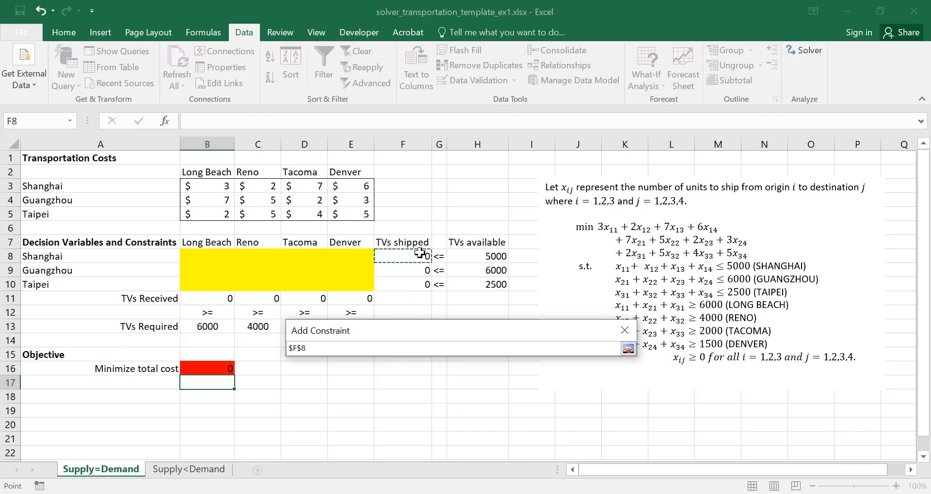
pyautogui.hotkey('shift', 'Down')
pyautogui.hotkey('shift', 'Down')
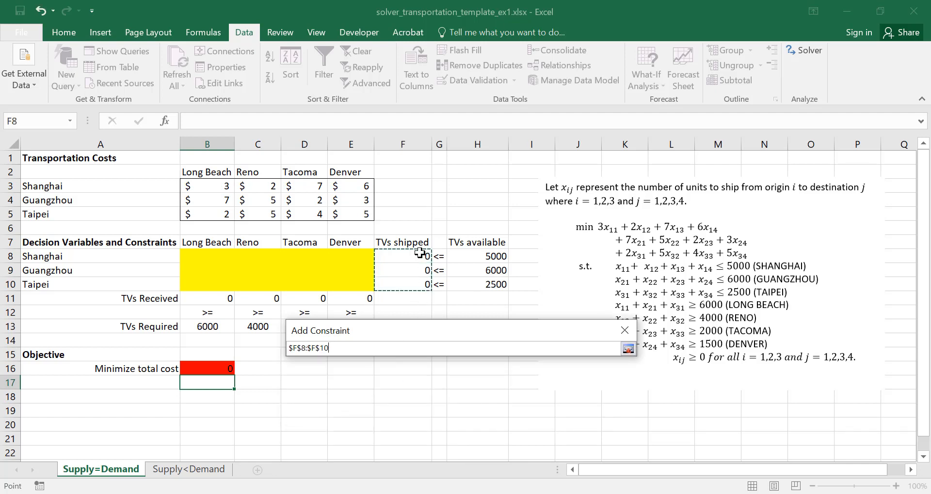
pyautogui.click(627, 349)
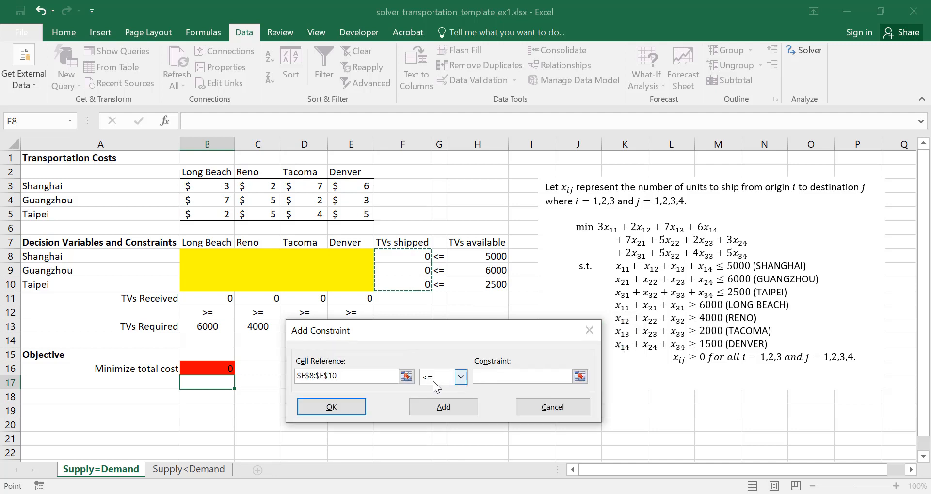
# Complete the supply constraint as <= the TVs available cells $H$8:$H$10 and add it to the Solver model
pyautogui.click(535, 378)
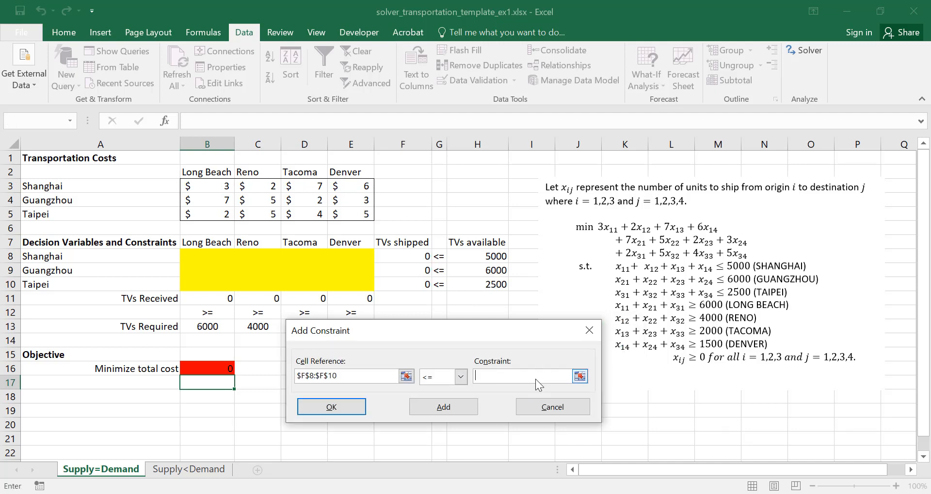
pyautogui.click(580, 376)
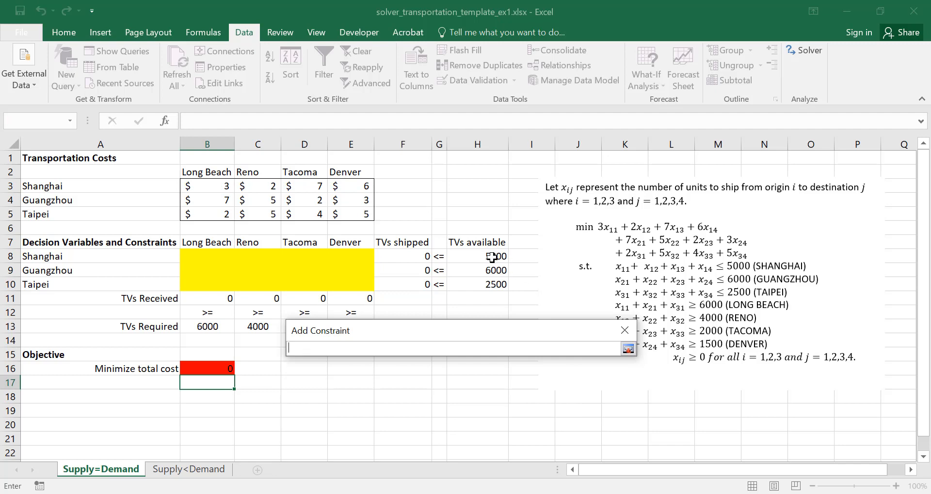
pyautogui.moveTo(491, 252); pyautogui.dragTo(491, 284)
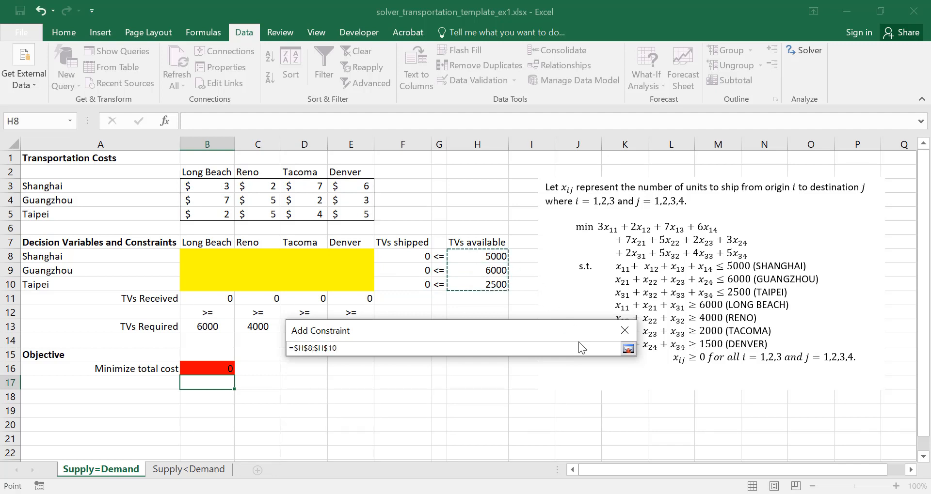
pyautogui.click(629, 349)
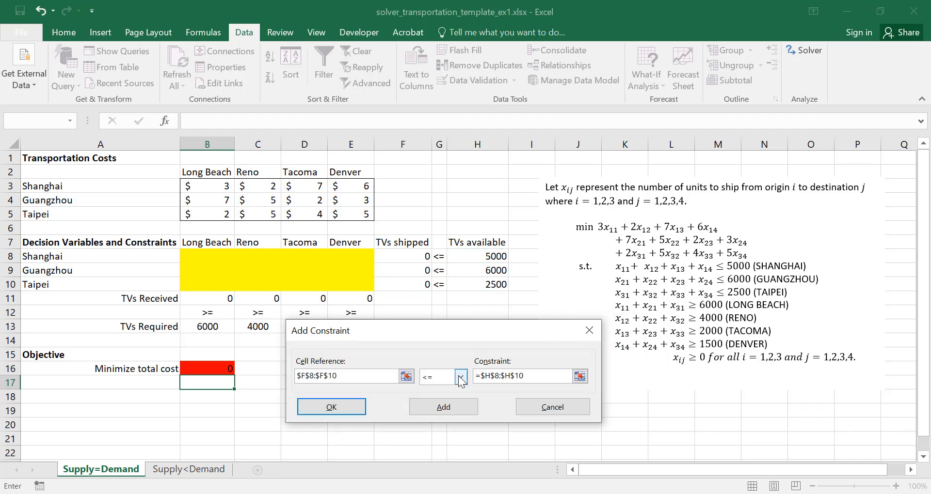
pyautogui.click(337, 406)
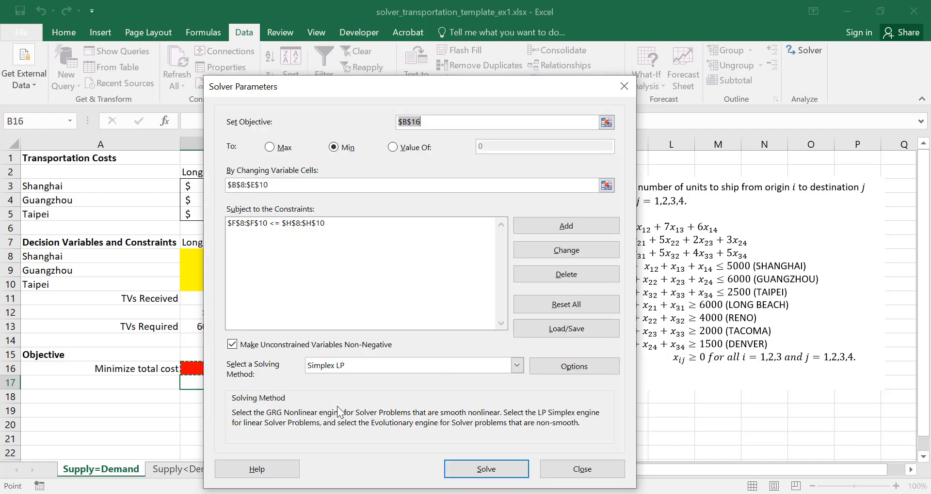
# Start a second Solver constraint with the TVs Received cells $B$11:$E$11 as its cell reference
pyautogui.click(600, 227)
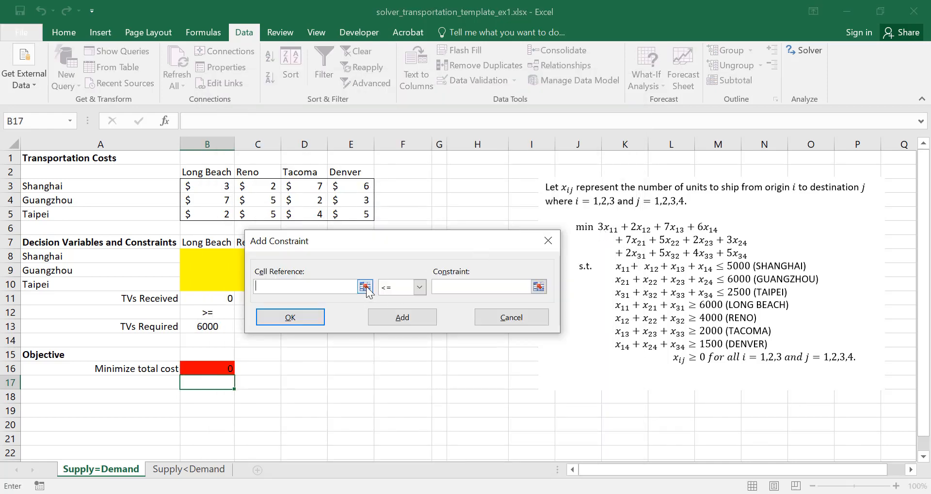
pyautogui.click(365, 286)
pyautogui.click(224, 298)
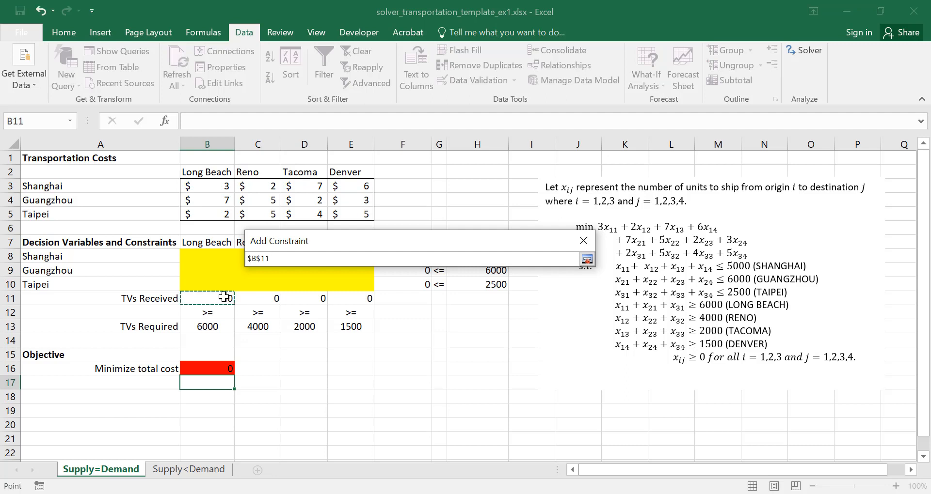
pyautogui.hotkey('shift', 'Right')
pyautogui.hotkey('shift', 'Right')
pyautogui.hotkey('shift', 'Right')
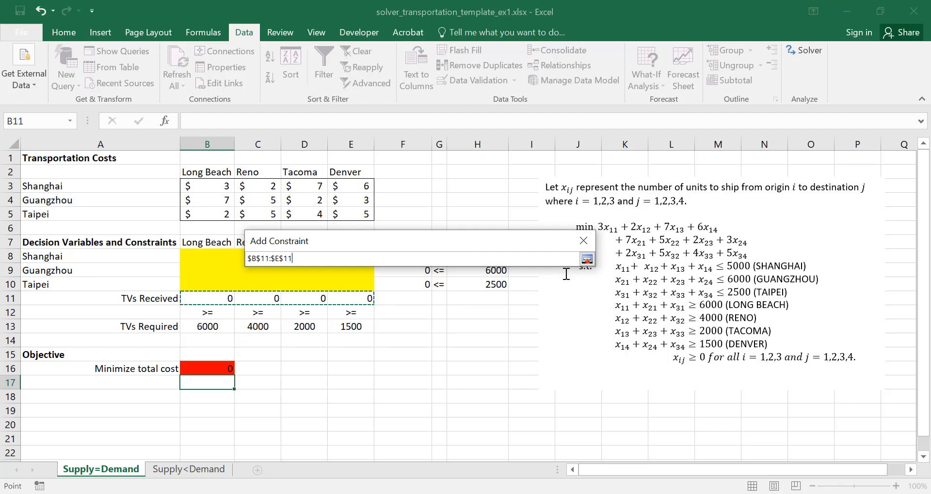
pyautogui.click(586, 259)
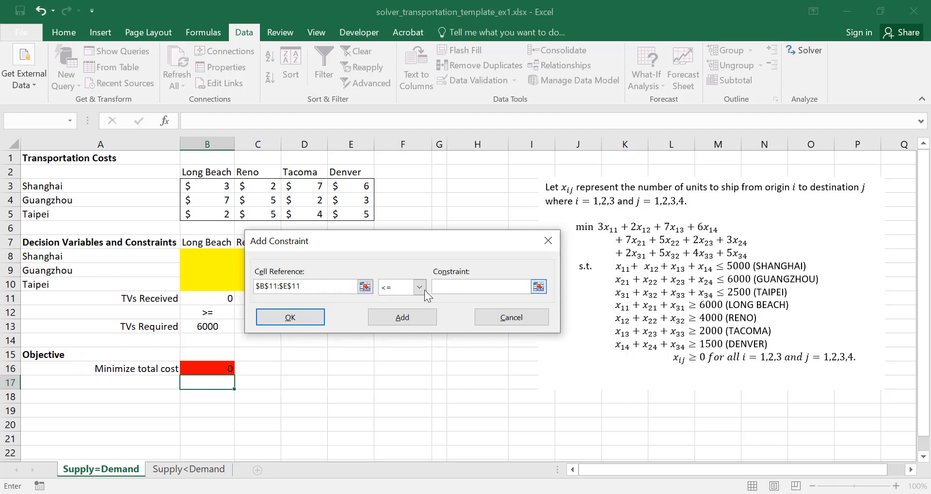
# Complete the demand constraint as >= the TVs Required cells $B$13:$E$13 and add it to the Solver model
pyautogui.click(419, 287)
pyautogui.click(396, 322)
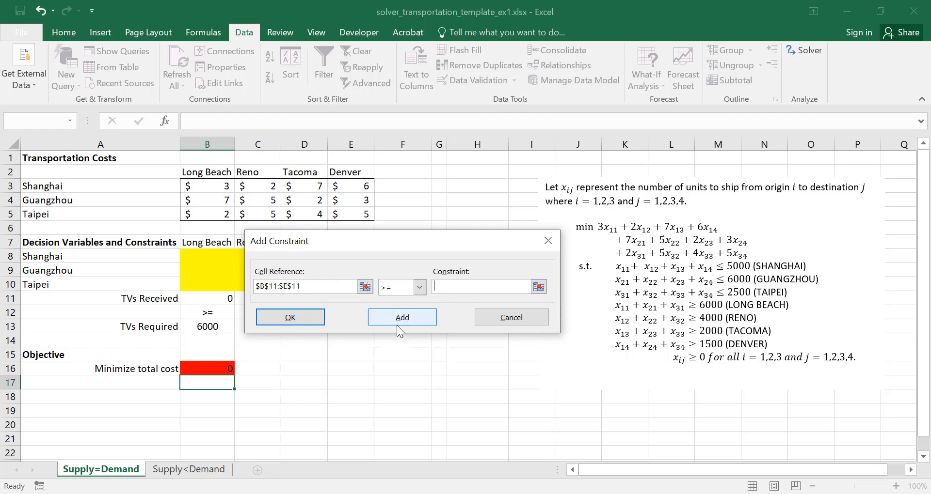
pyautogui.click(507, 289)
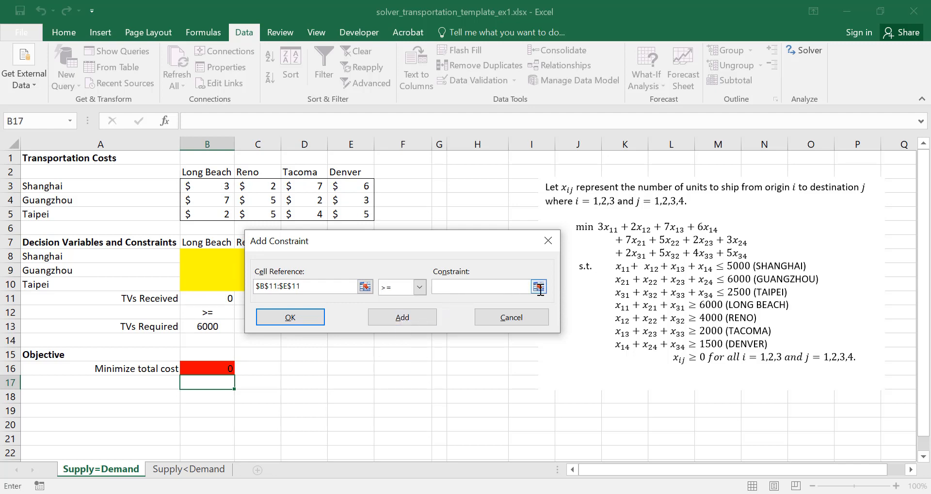
pyautogui.click(539, 286)
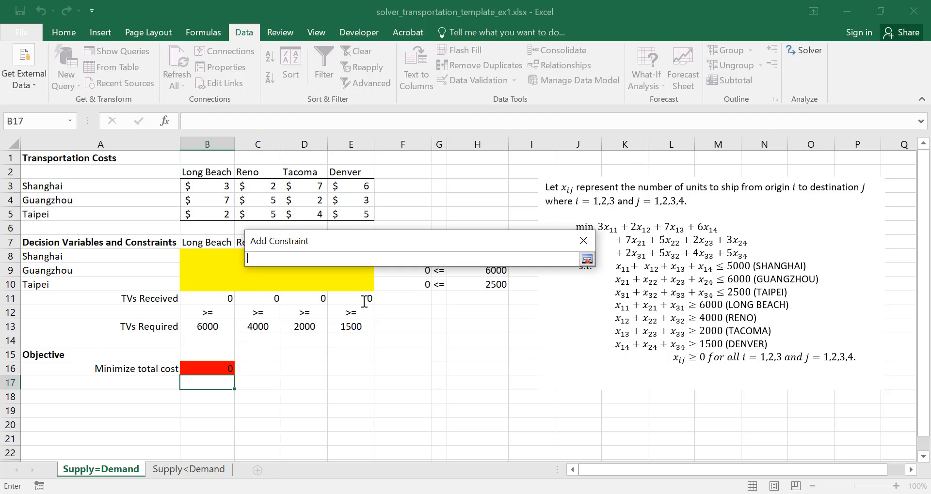
pyautogui.click(208, 325)
pyautogui.hotkey('shift', 'Right')
pyautogui.hotkey('shift', 'Right')
pyautogui.hotkey('shift', 'Right')
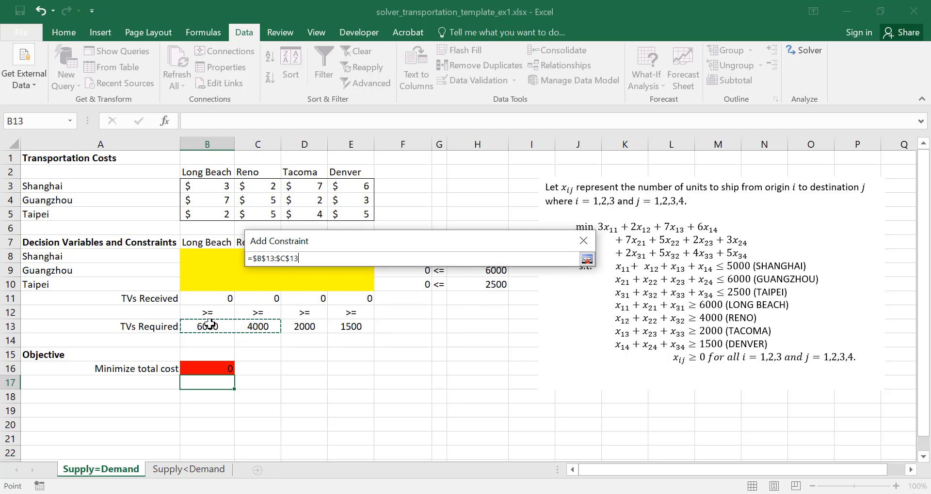
pyautogui.click(586, 259)
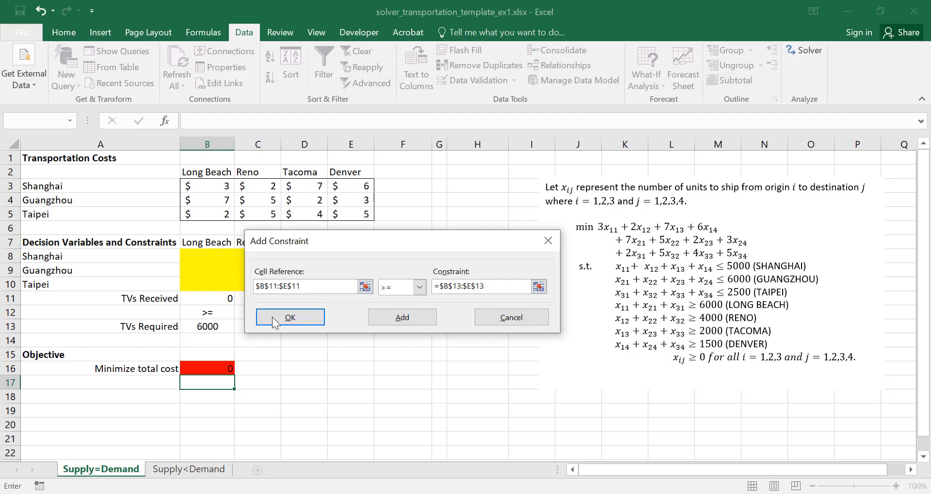
pyautogui.click(273, 320)
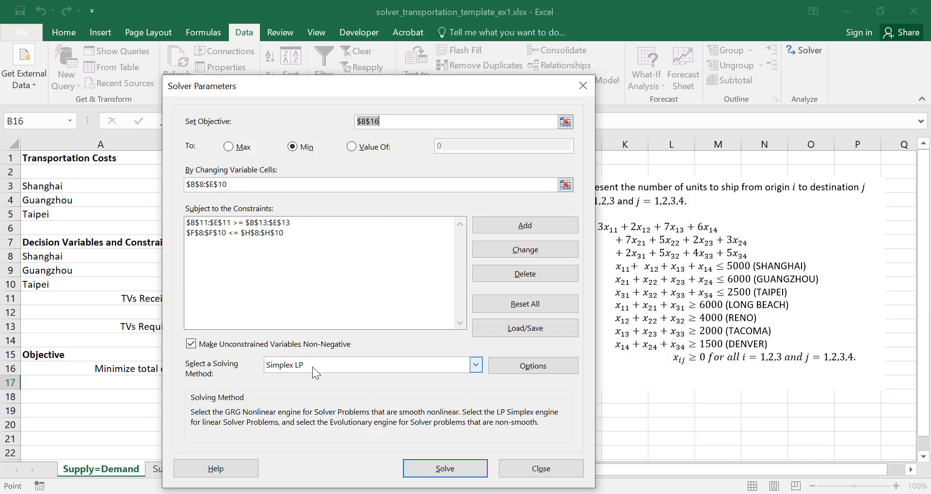
# Solve the model with Simplex LP and keep the Solver solution in the worksheet
pyautogui.click(444, 469)
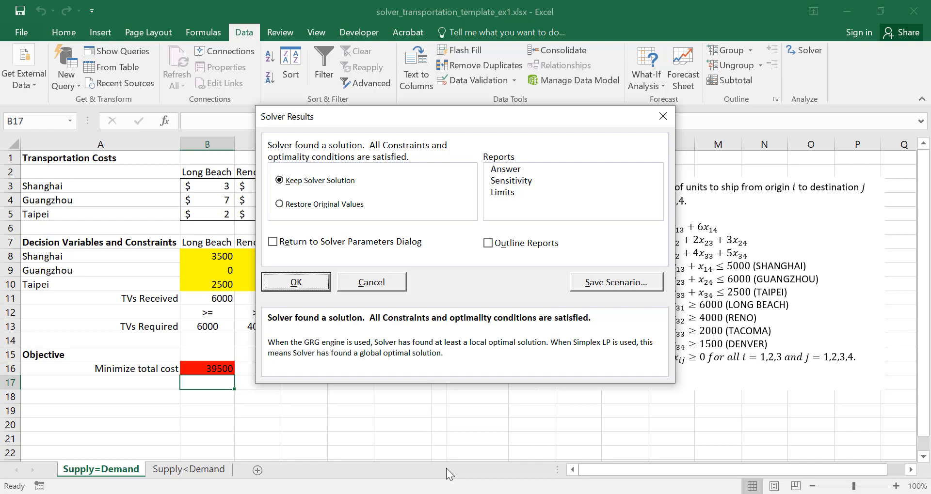
pyautogui.click(304, 283)
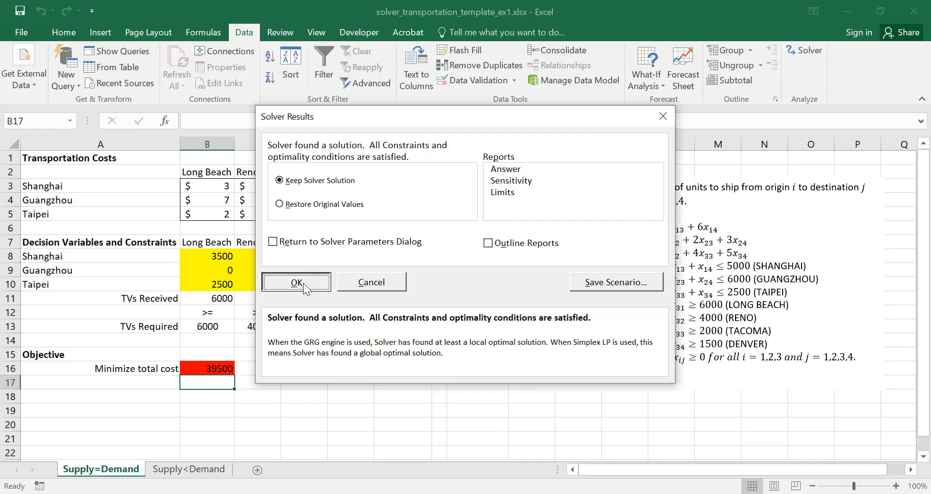
pyautogui.click(339, 388)
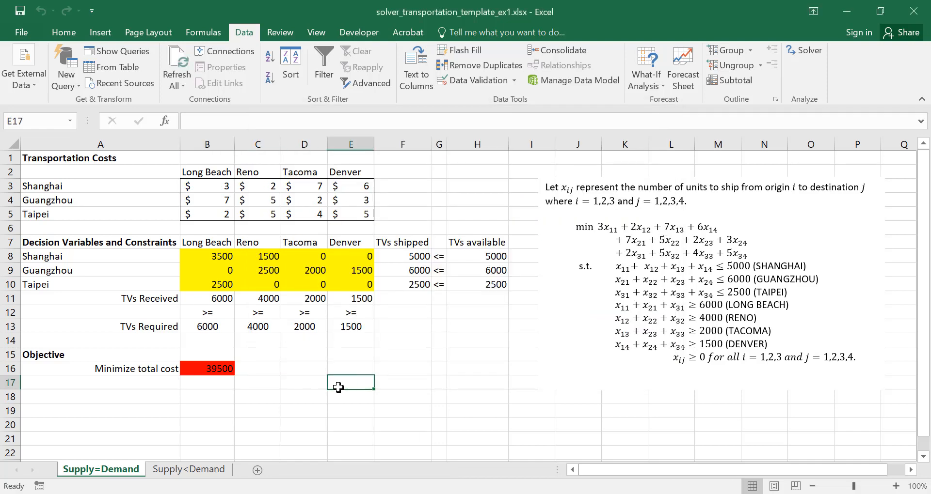
# Draw a text box beside the total cost cell, across about C15 to H21, and fill it orange
pyautogui.click(105, 33)
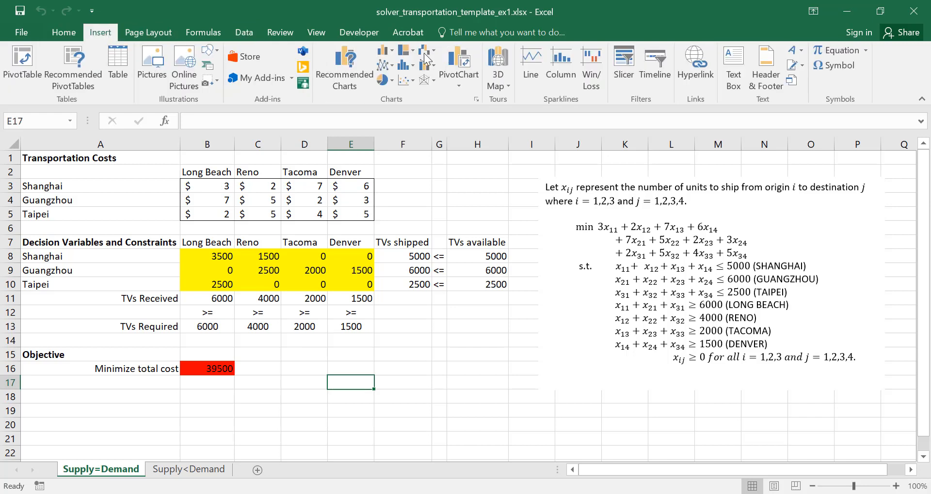
pyautogui.click(733, 67)
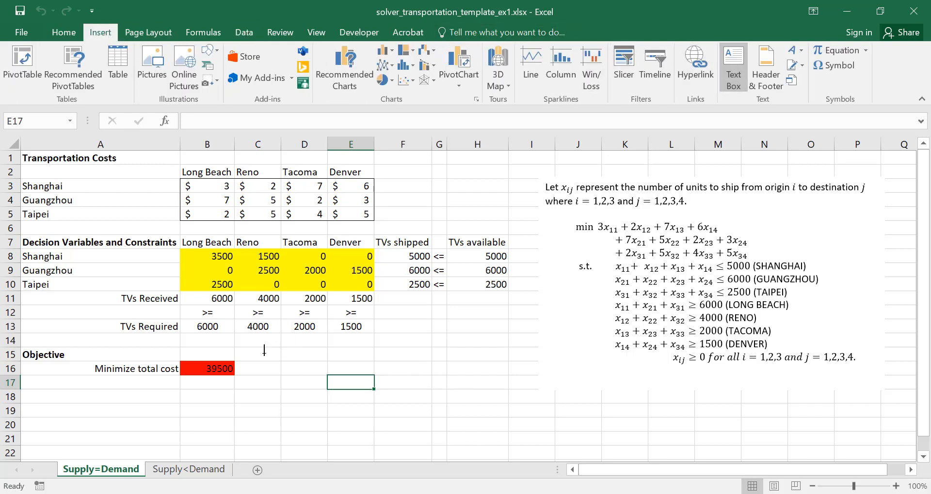
pyautogui.moveTo(265, 354)
pyautogui.mouseDown()
pyautogui.moveTo(353, 368)
pyautogui.moveTo(453, 439)
pyautogui.moveTo(496, 446)
pyautogui.mouseUp()
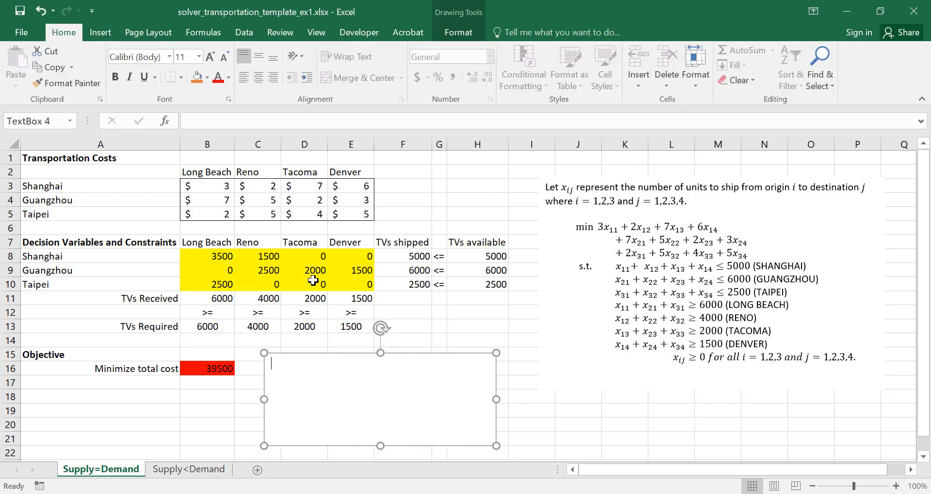
pyautogui.click(196, 77)
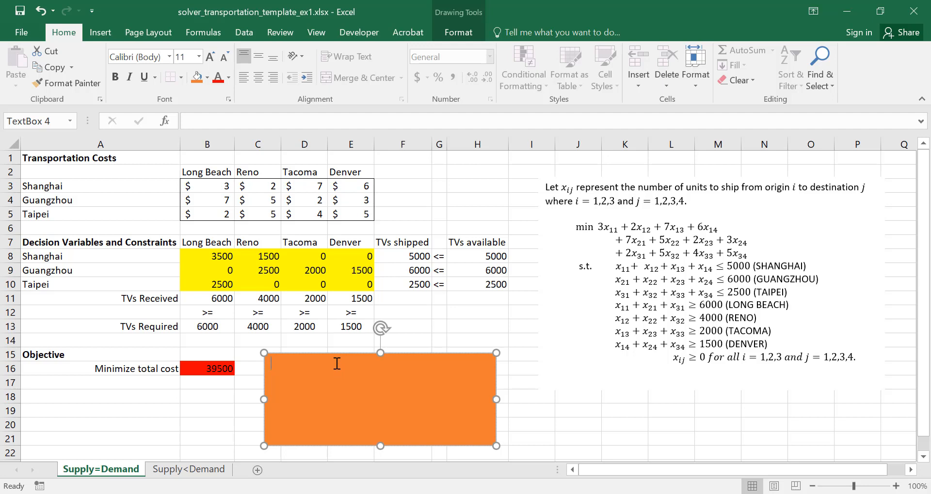
# Enter the heading "Optimal Solution:" and the line "- ship 3500 units from Shanghai to Long Beach" in the orange text box
pyautogui.write('Optimal So')
pyautogui.write('lution: ')
pyautogui.write('- ')
pyautogui.write('ship ')
pyautogui.write('3500')
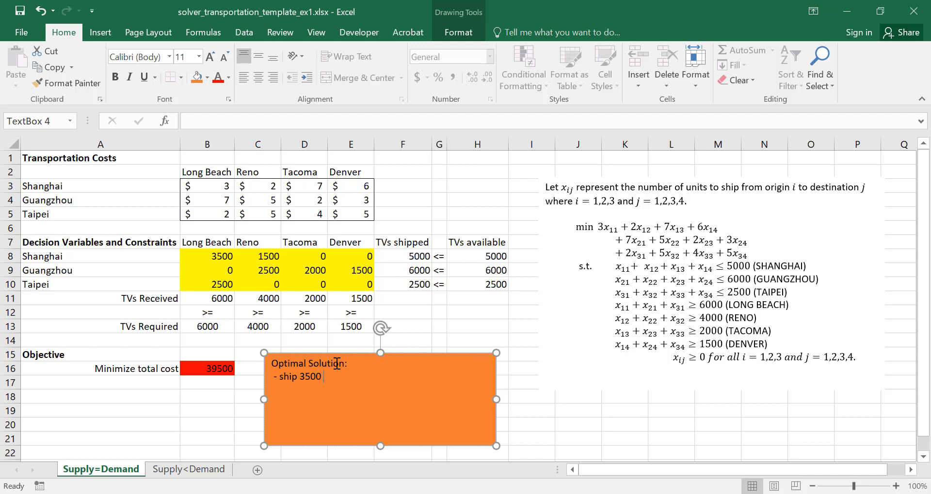
pyautogui.write(' units from Shanghai')
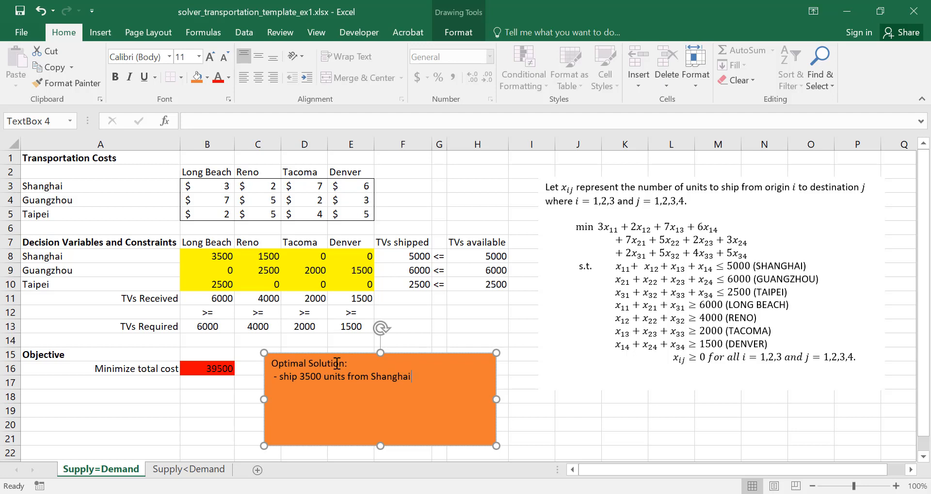
pyautogui.write(' to Long Beach')
# Duplicate the shipping line beneath itself in the text box and change the copy's quantity to 1500 units
pyautogui.hotkey('shift', 'Up')
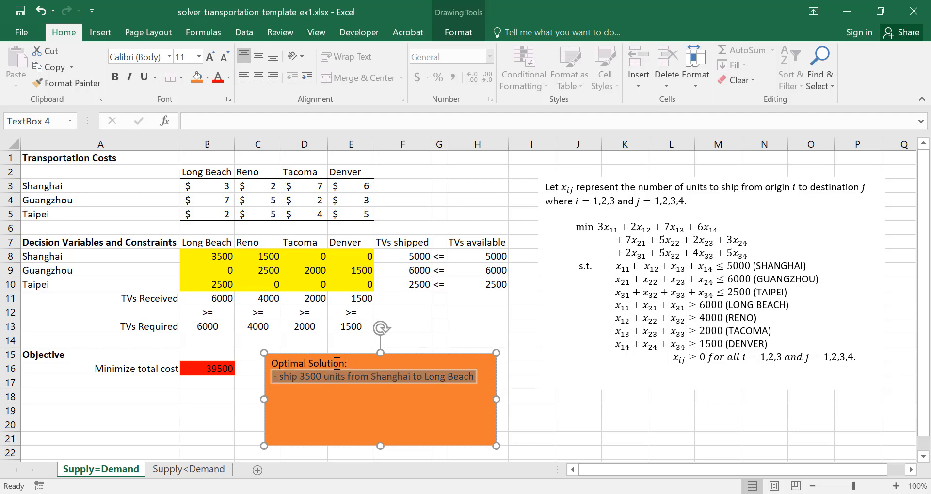
pyautogui.hotkey('ctrl', 'c')
pyautogui.press('Right')
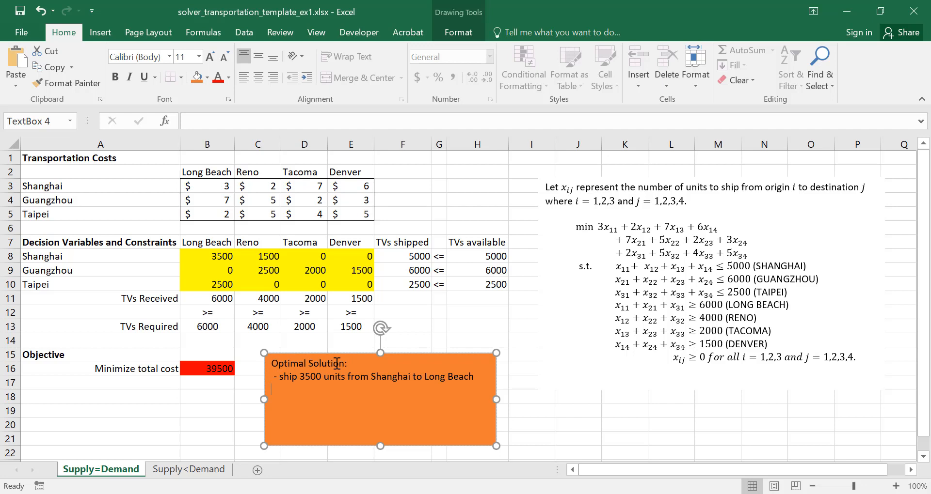
pyautogui.hotkey('ctrl', 'v')
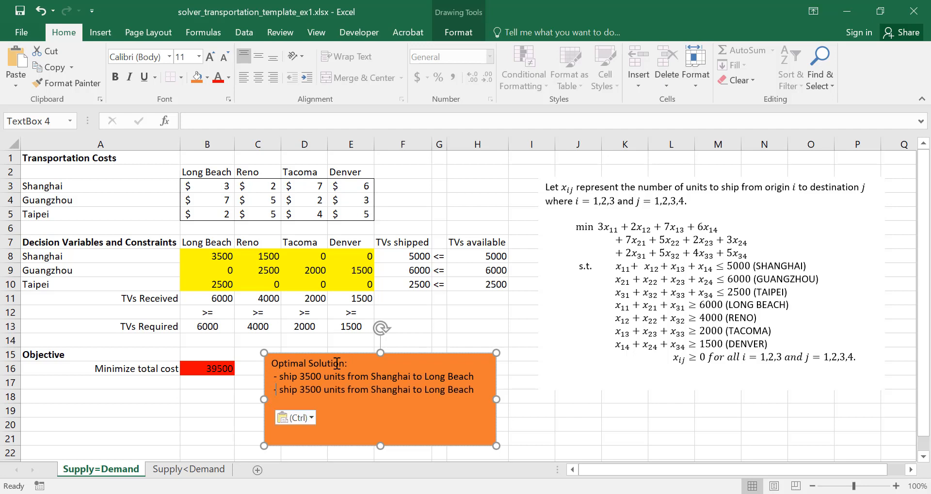
pyautogui.press('Right')
pyautogui.press('Right')
pyautogui.press('Right')
pyautogui.press('Delete')
pyautogui.write('1')
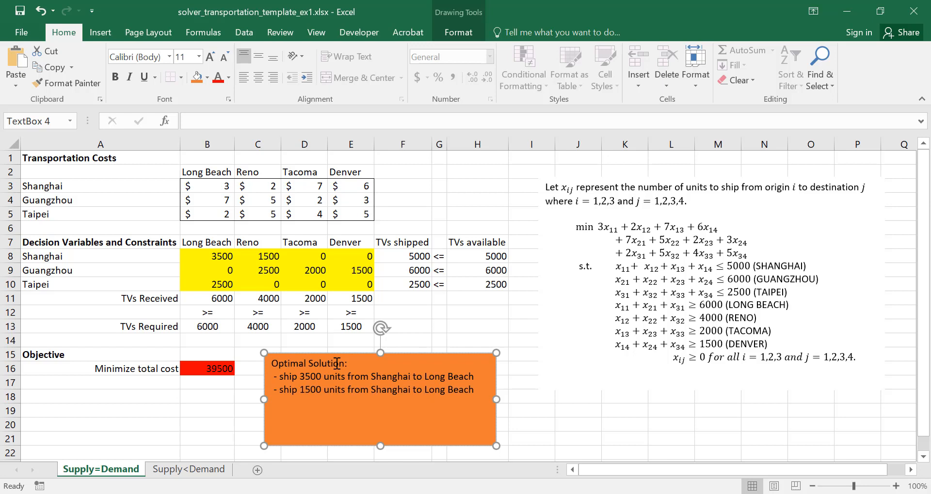
# Replace the destination in the 1500-unit line with Reno and start a new line below it
pyautogui.press('BackSpace')
pyautogui.press('BackSpace')
pyautogui.press('BackSpace')
pyautogui.press('BackSpace')
pyautogui.press('BackSpace')
pyautogui.press('BackSpace')
pyautogui.press('BackSpace')
pyautogui.press('BackSpace')
pyautogui.press('BackSpace')
pyautogui.press('BackSpace')
pyautogui.write('Reno')
pyautogui.press('Return')
# Paste the copied shipping line as the third entry and change it to 2500 units from Guangzhou
pyautogui.hotkey('ctrl', 'v')
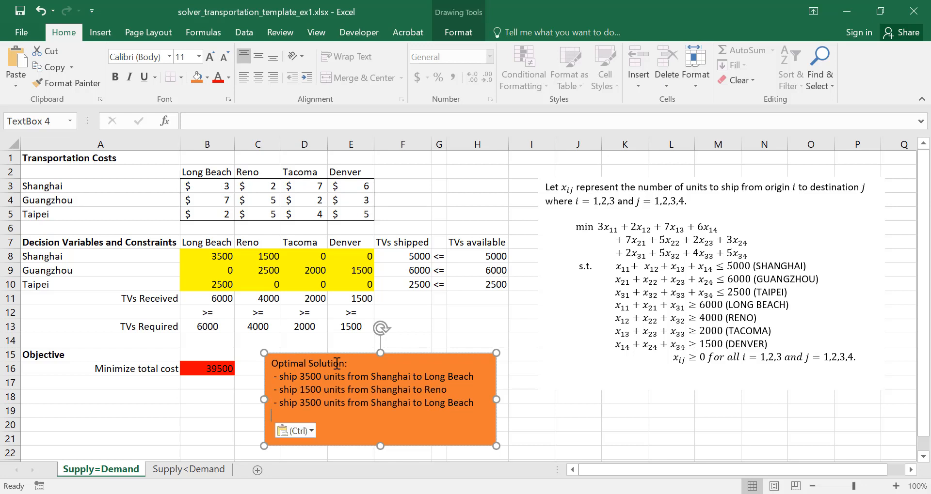
pyautogui.click(305, 403)
pyautogui.press('BackSpace')
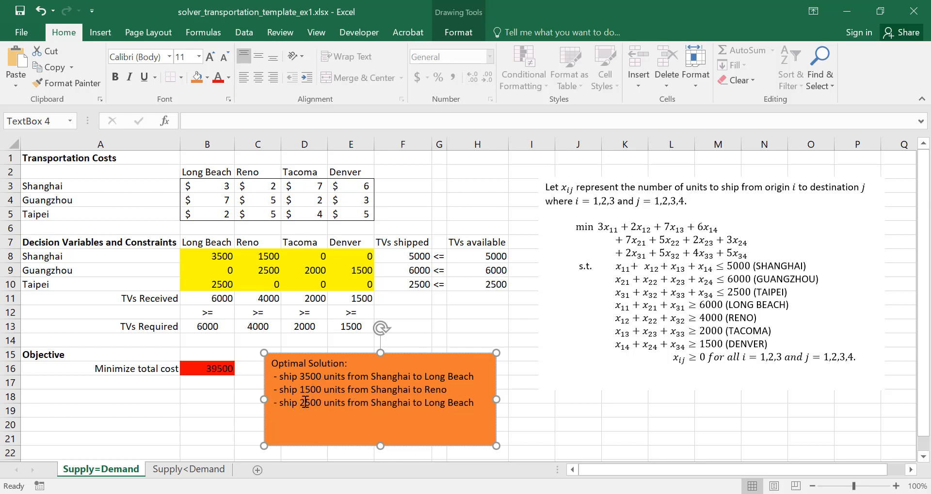
pyautogui.write('2')
pyautogui.doubleClick(393, 407)
pyautogui.write('Guangzhou')
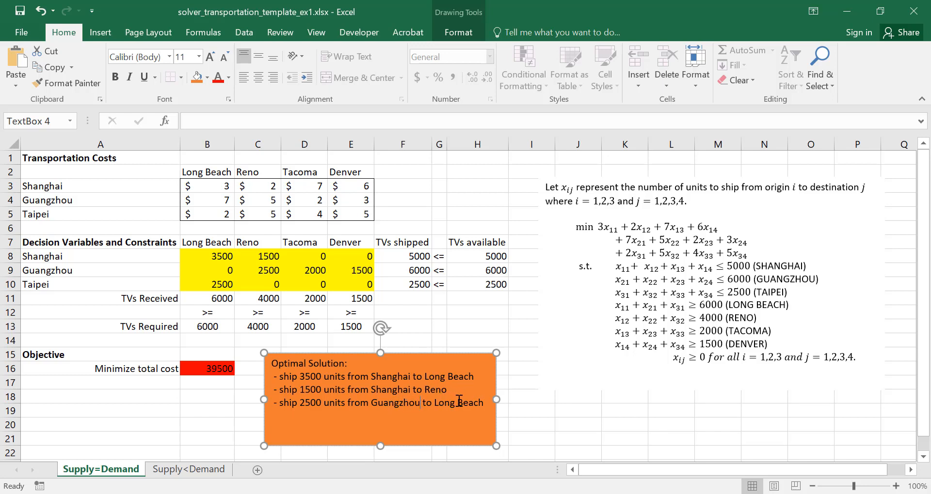
# Replace the destination in the 2500-unit Guangzhou line with Tacoma and copy the whole line
pyautogui.doubleClick(443, 402)
pyautogui.write('Tacoma')
pyautogui.press('Delete')
pyautogui.press('Delete')
pyautogui.press('Delete')
pyautogui.press('Delete')
pyautogui.press('Delete')
pyautogui.hotkey('shift', 'Left')
pyautogui.hotkey('shift', 'Left')
pyautogui.hotkey('shift', 'Left')
pyautogui.hotkey('shift', 'Left')
pyautogui.hotkey('shift', 'Left')
pyautogui.hotkey('shift', 'Left')
pyautogui.hotkey('shift', 'Left')
pyautogui.hotkey('shift', 'Left')
pyautogui.hotkey('shift', 'Left')
pyautogui.hotkey('shift', 'Left')
pyautogui.hotkey('shift', 'Left')
pyautogui.hotkey('shift', 'Left')
pyautogui.hotkey('shift', 'Left')
pyautogui.hotkey('shift', 'Left')
pyautogui.hotkey('shift', 'Left')
pyautogui.hotkey('shift', 'Left')
pyautogui.hotkey('shift', 'Left')
pyautogui.hotkey('shift', 'Left')
pyautogui.hotkey('shift', 'Left')
pyautogui.hotkey('shift', 'Left')
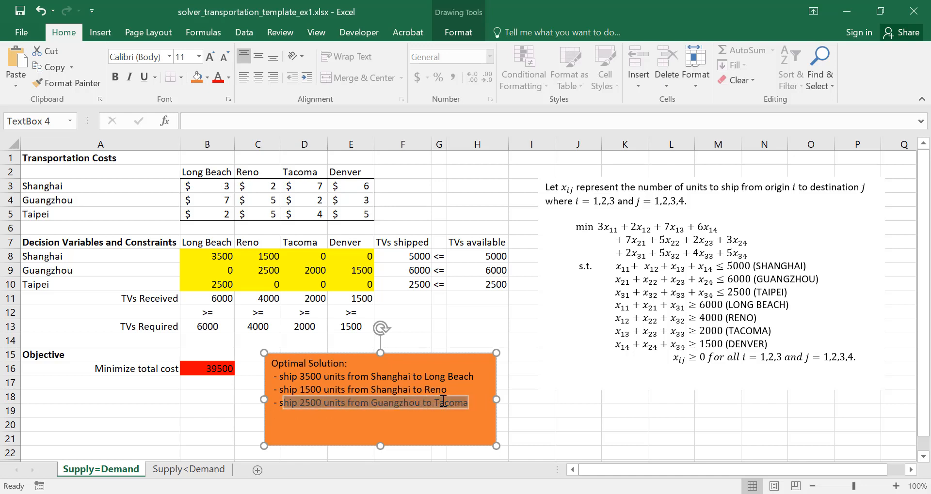
pyautogui.hotkey('shift', 'Left')
pyautogui.hotkey('shift', 'Left')
pyautogui.hotkey('shift', 'Left')
pyautogui.hotkey('shift', 'Left')
pyautogui.hotkey('ctrl', 'c')
pyautogui.press('Right')
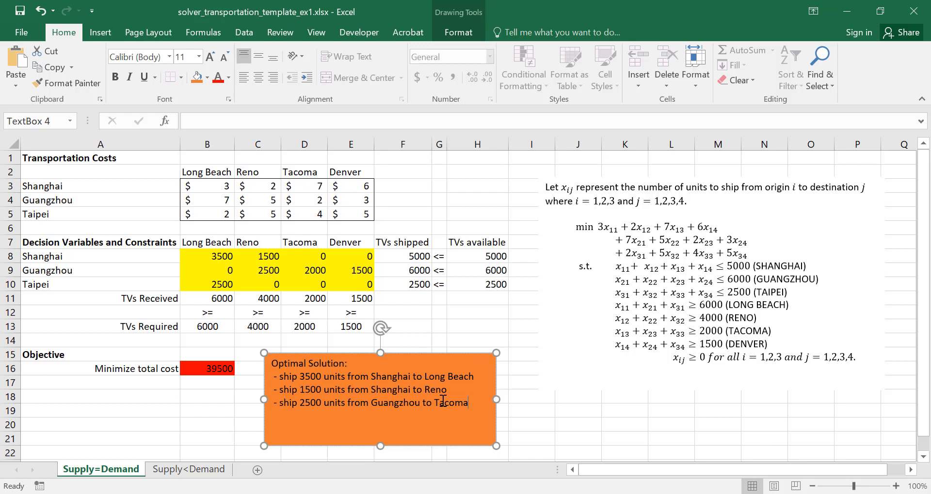
# Change the destination of the 2500-unit Guangzhou line to Reno
pyautogui.press('BackSpace')
pyautogui.press('BackSpace')
pyautogui.press('BackSpace')
pyautogui.press('BackSpace')
pyautogui.press('BackSpace')
pyautogui.press('BackSpace')
pyautogui.write('Reno')
# Paste the copied Guangzhou-to-Tacoma line as the fourth shipping entry and set its quantity to 2000 units
pyautogui.hotkey('ctrl', 'v')
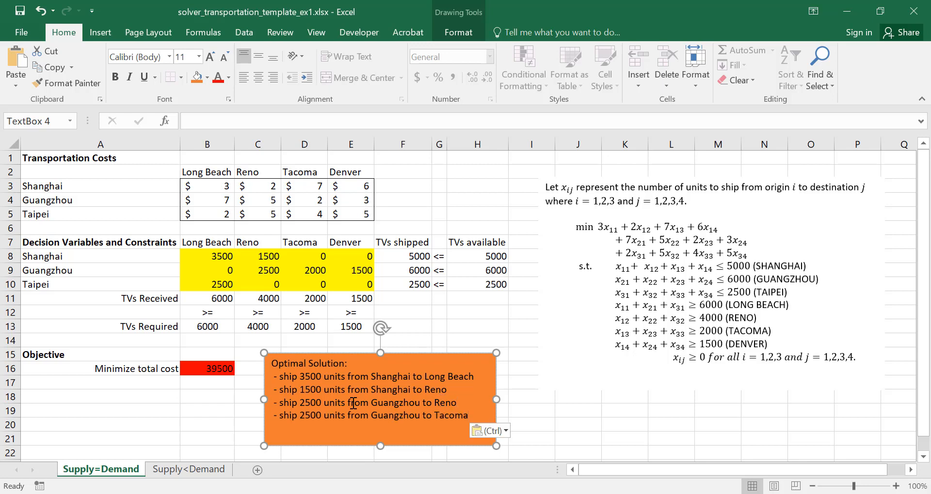
pyautogui.click(310, 416)
pyautogui.press('BackSpace')
pyautogui.write('0')
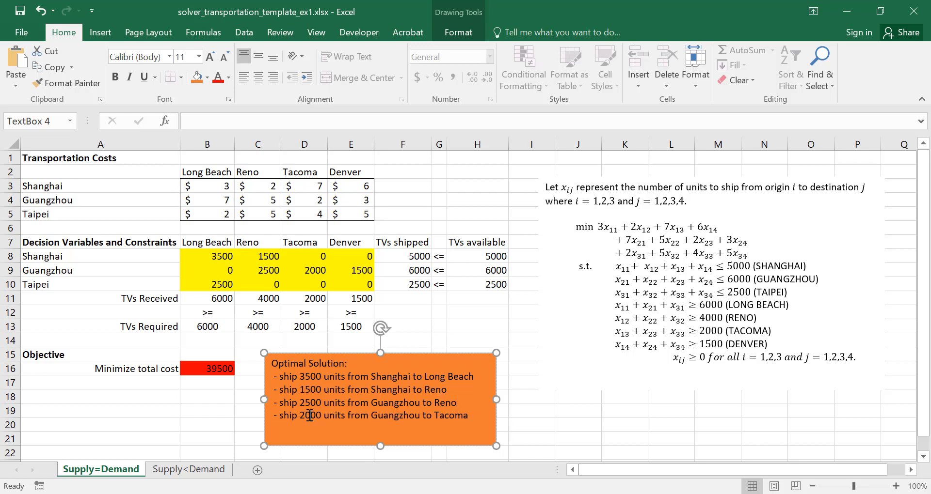
# Paste the copied line as the fifth shipping entry and change it to 1500 units from Guangzhou to Denver
pyautogui.doubleClick(445, 417)
pyautogui.click(479, 417)
pyautogui.hotkey('ctrl', 'v')
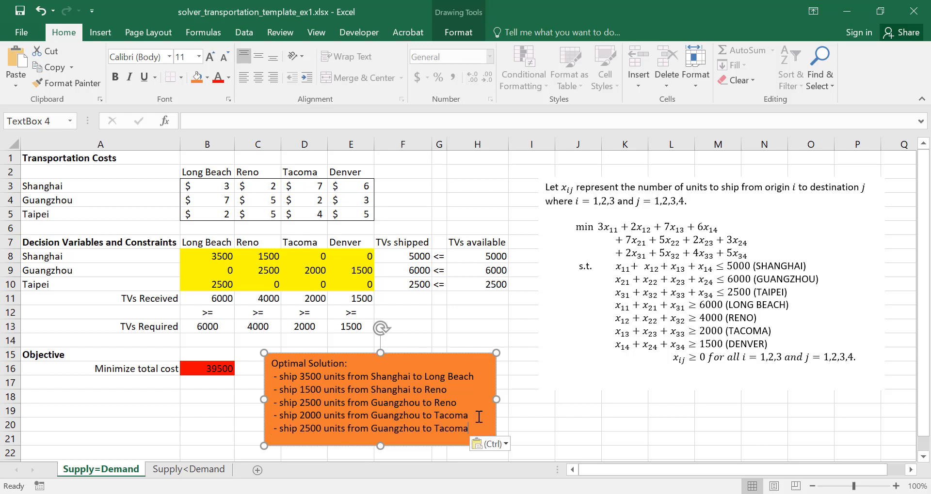
pyautogui.click(306, 428)
pyautogui.press('BackSpace')
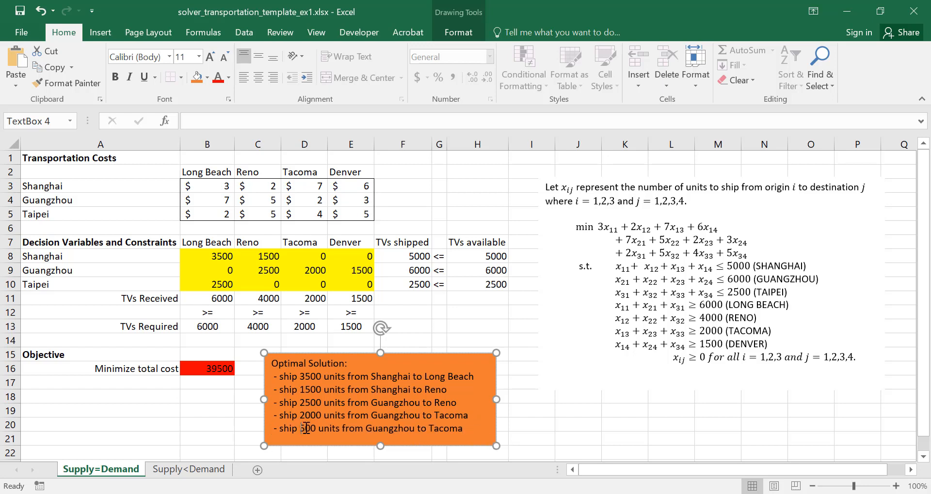
pyautogui.write('1')
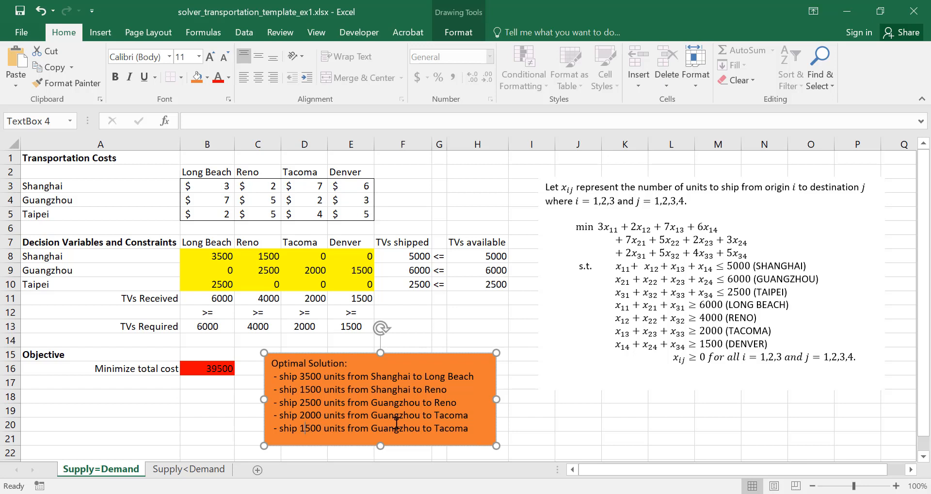
pyautogui.doubleClick(446, 429)
pyautogui.write('Denver')
# Paste the copied line as the sixth shipping entry and change its route to Taipei to Long Beach
pyautogui.hotkey('ctrl', 'v')
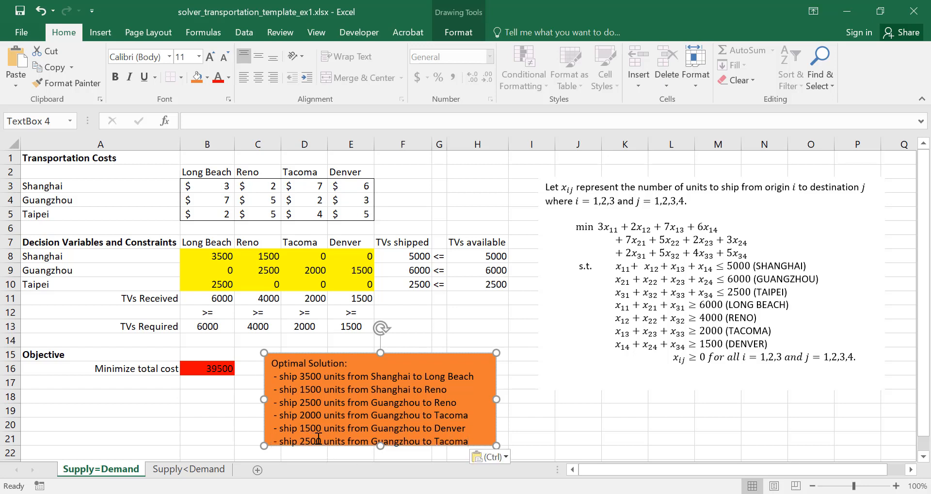
pyautogui.doubleClick(397, 438)
pyautogui.write('T')
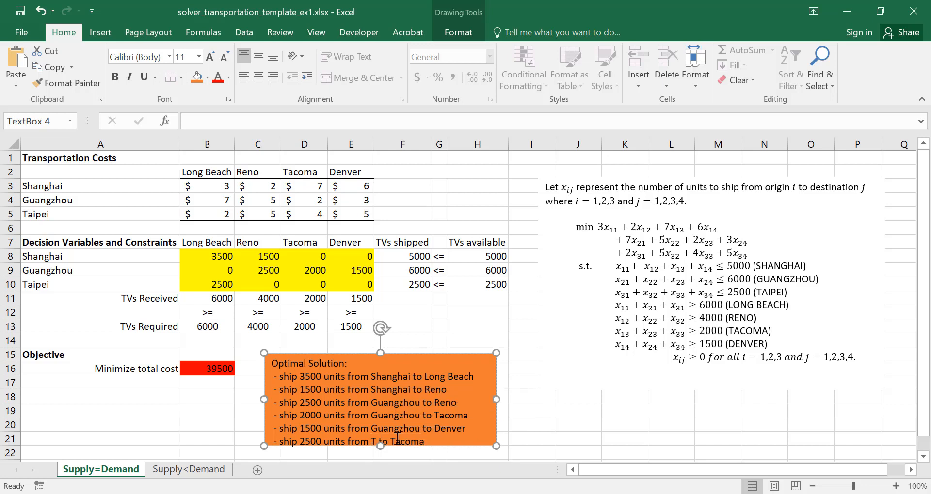
pyautogui.write('aipei')
pyautogui.doubleClick(436, 440)
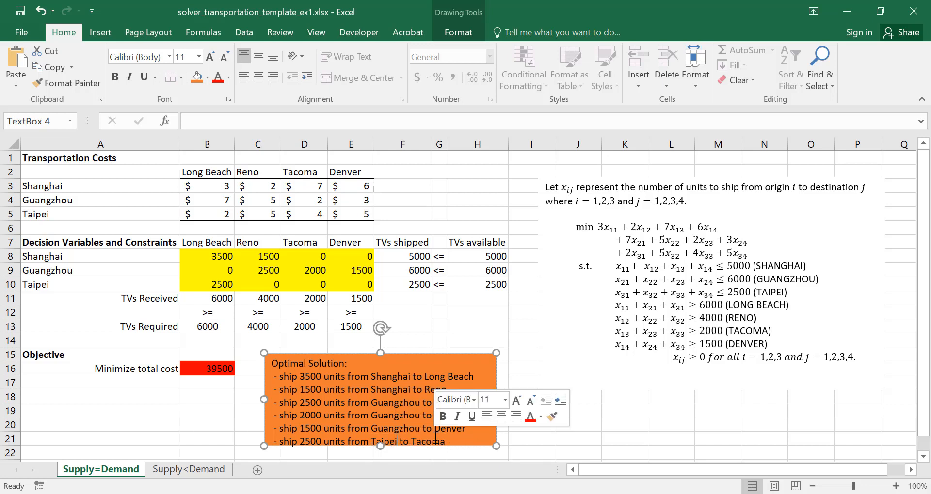
pyautogui.write('Long')
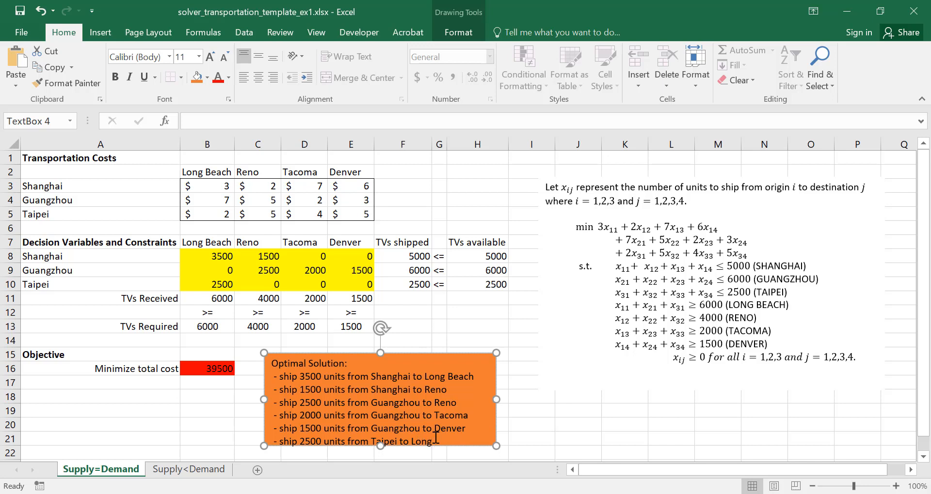
pyautogui.write(' Bea')
pyautogui.press('BackSpace')
pyautogui.write('h')
# Extend the orange text box downward and add the closing line "This optimal solution yields a minimum cost of $39,500."
pyautogui.moveTo(494, 449); pyautogui.dragTo(494, 480)
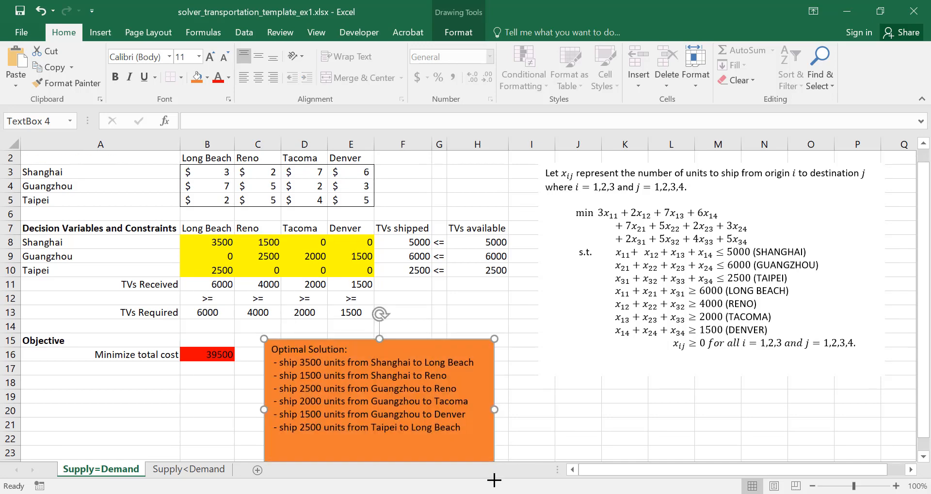
pyautogui.click(458, 445)
pyautogui.write('This optimal solution')
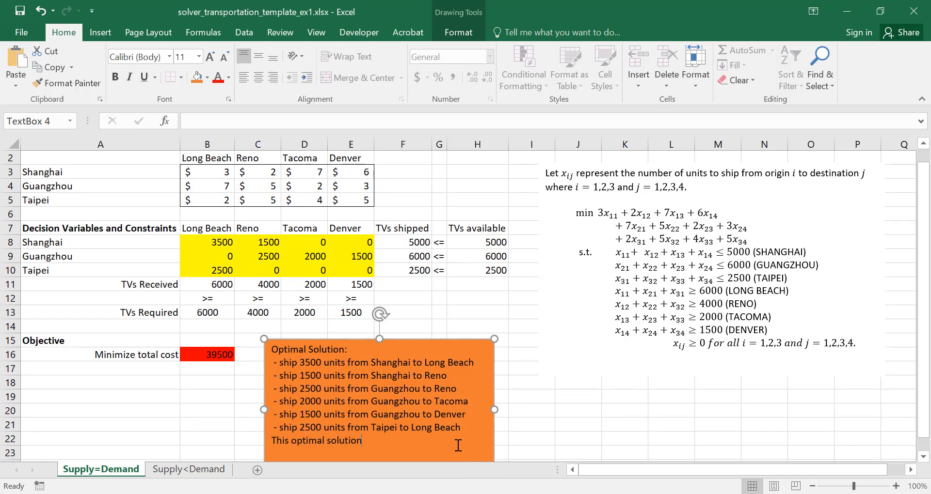
pyautogui.write(' yields a minimum cost of $39,5')
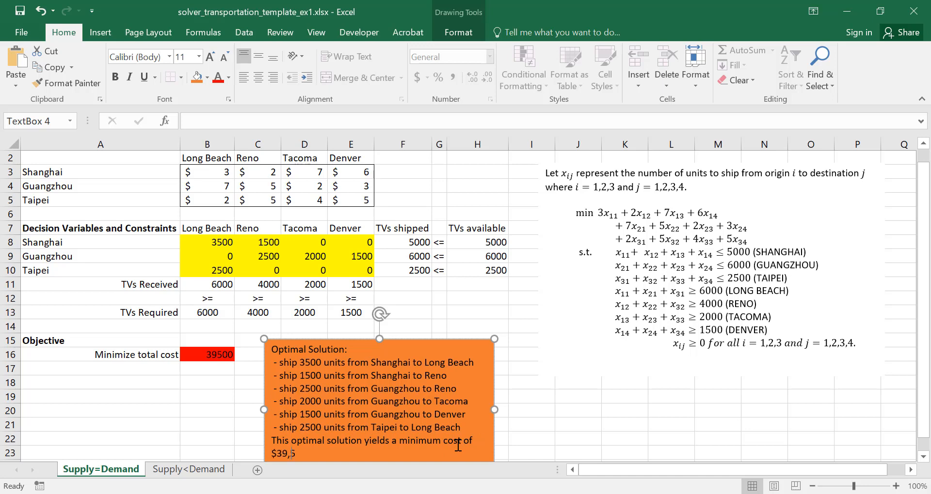
pyautogui.write('00.')
pyautogui.click(595, 424)
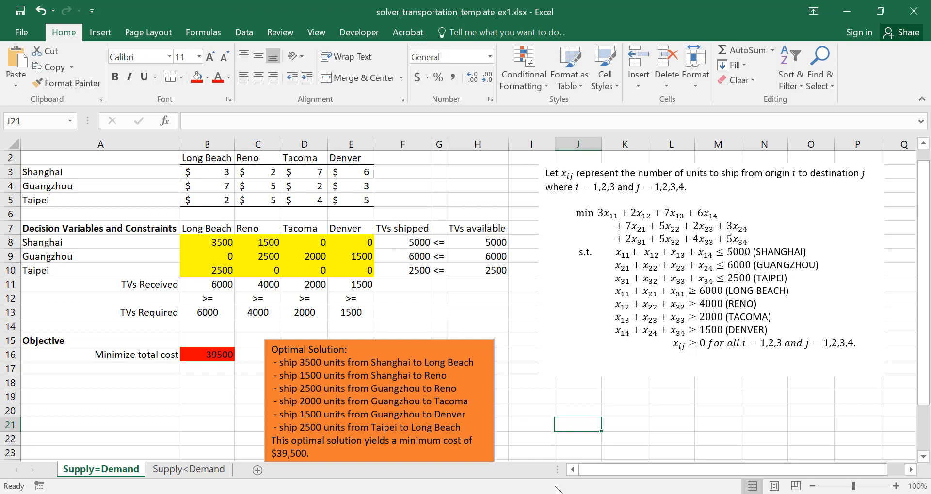